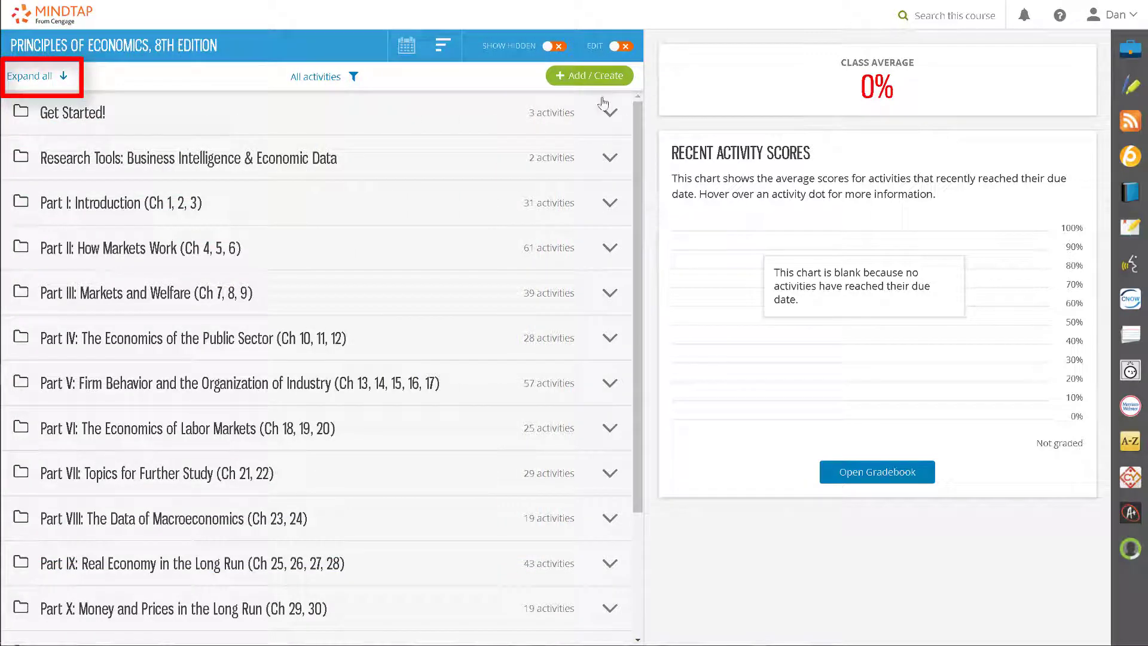
Expand all units, turn on edit mode, and check only the homework and math-skills Get Started activities
left_click(48, 78)
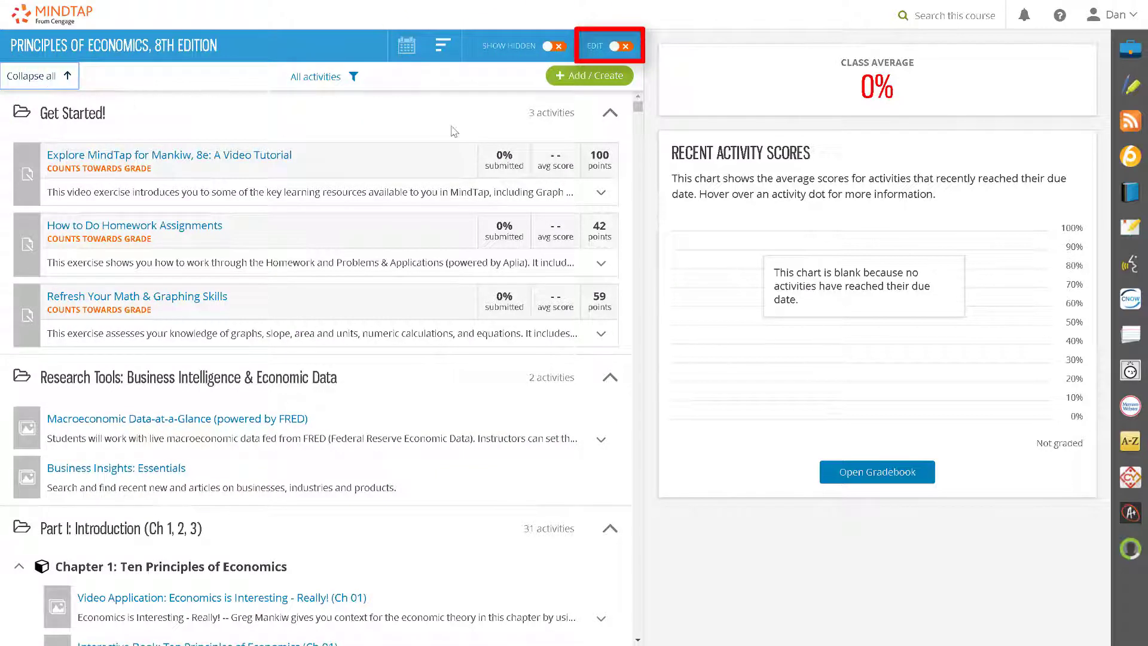
left_click(614, 49)
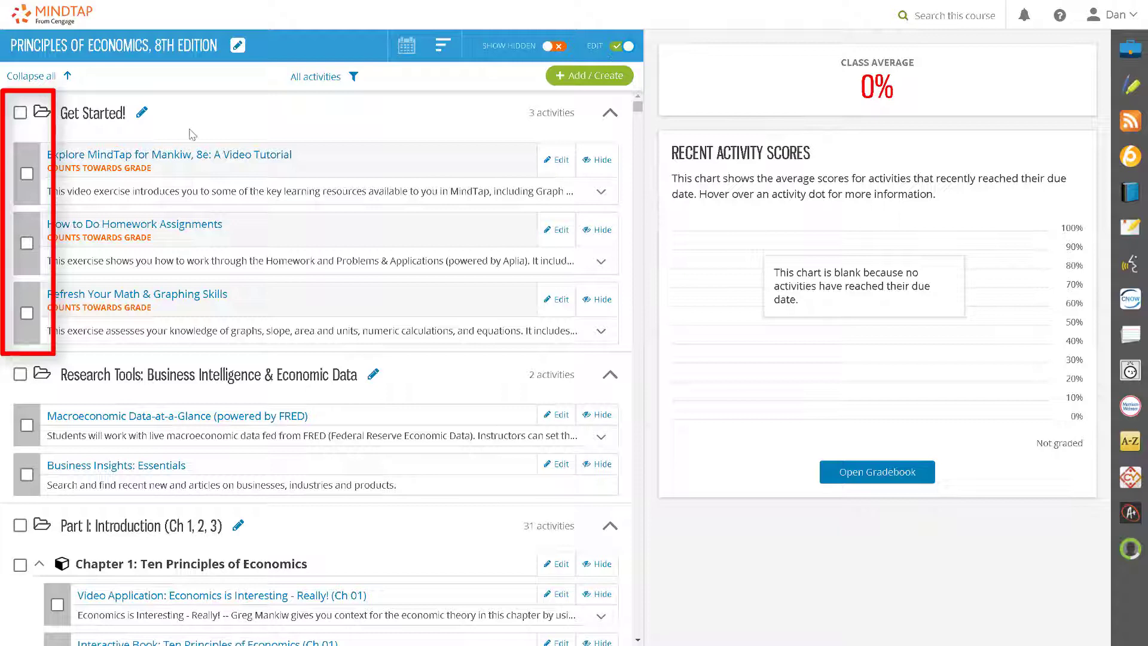
left_click(22, 113)
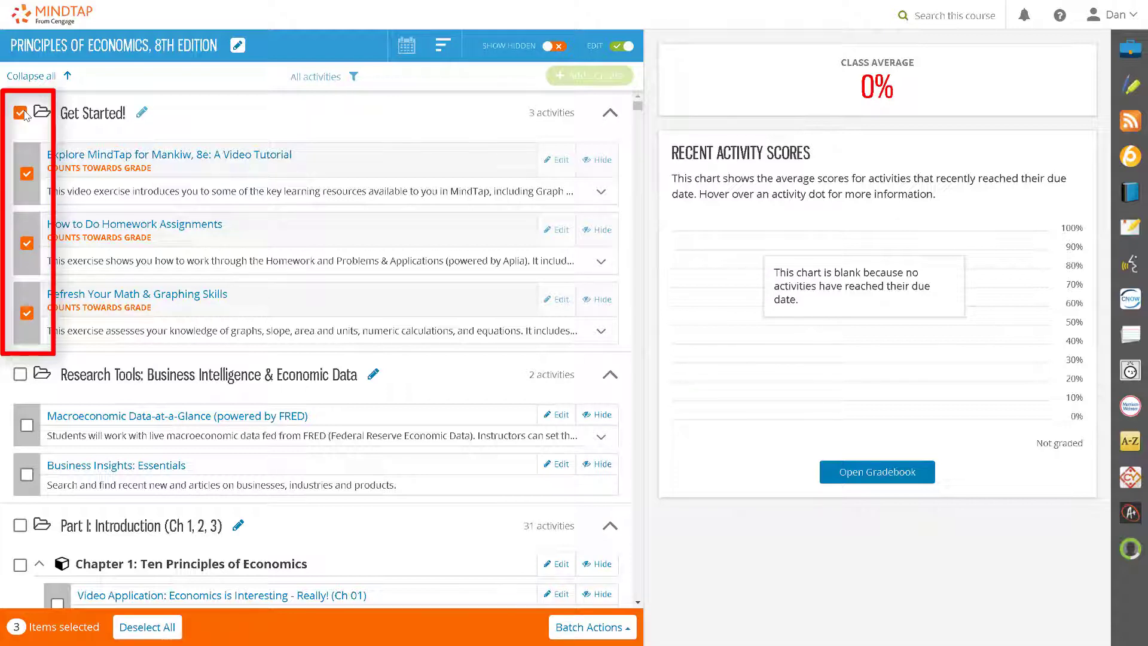
left_click(26, 175)
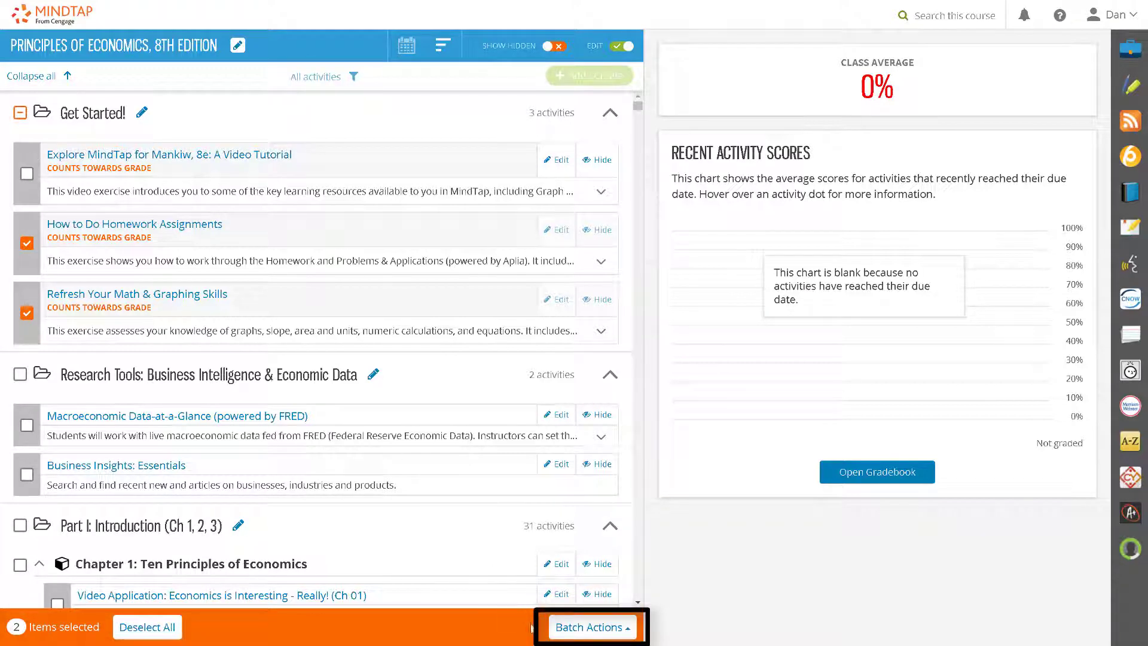
Hide the How to Do Homework Assignments and Refresh Your Math & Graphing Skills activities
left_click(556, 633)
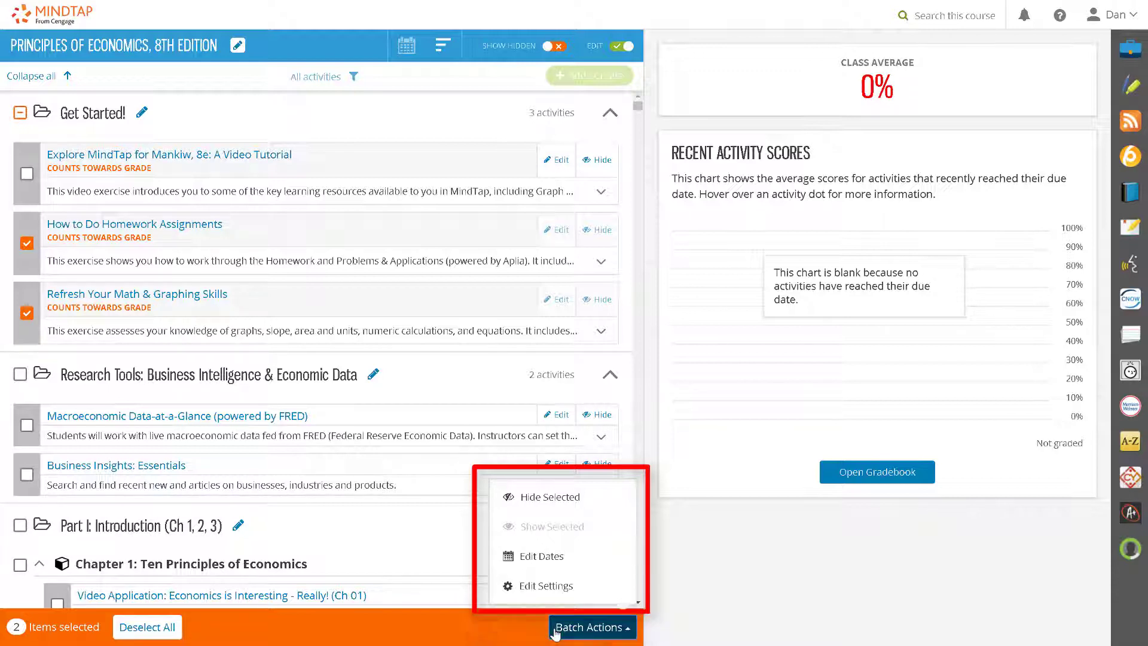
left_click(542, 503)
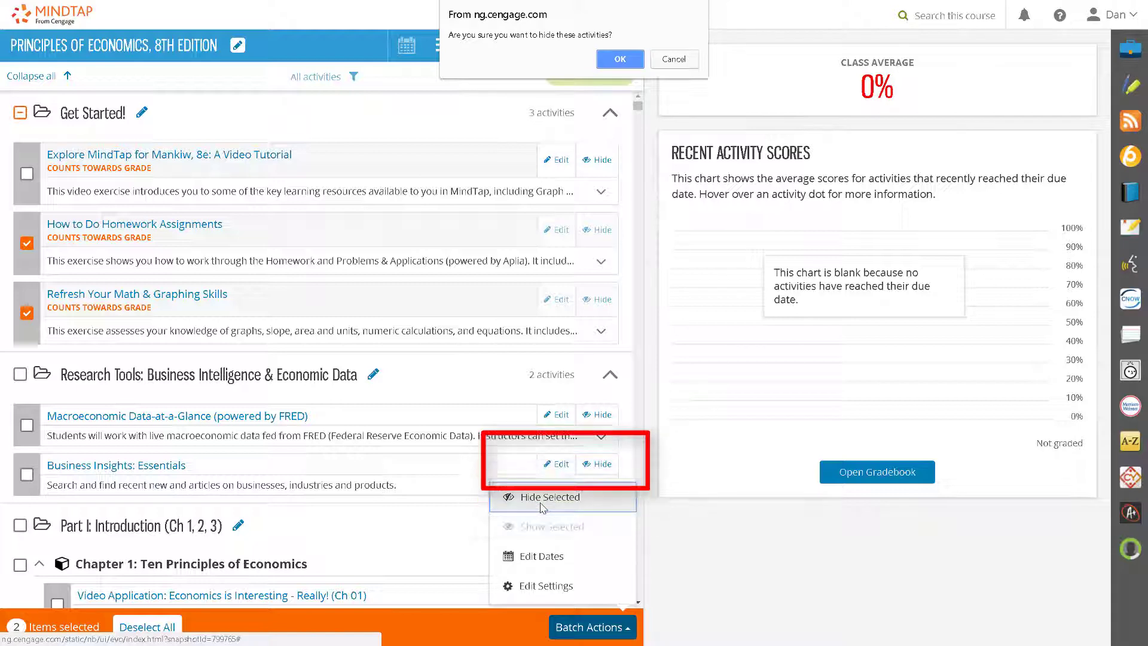
left_click(606, 59)
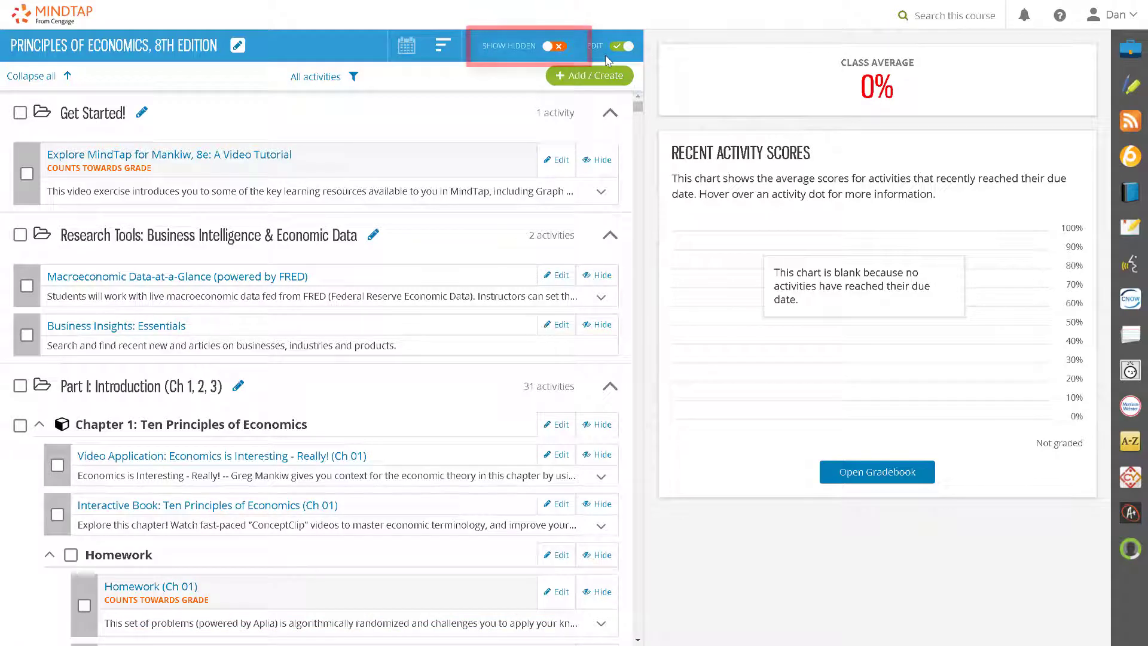
Show hidden items, select both hidden Get Started activities, and make them visible again
left_click(556, 48)
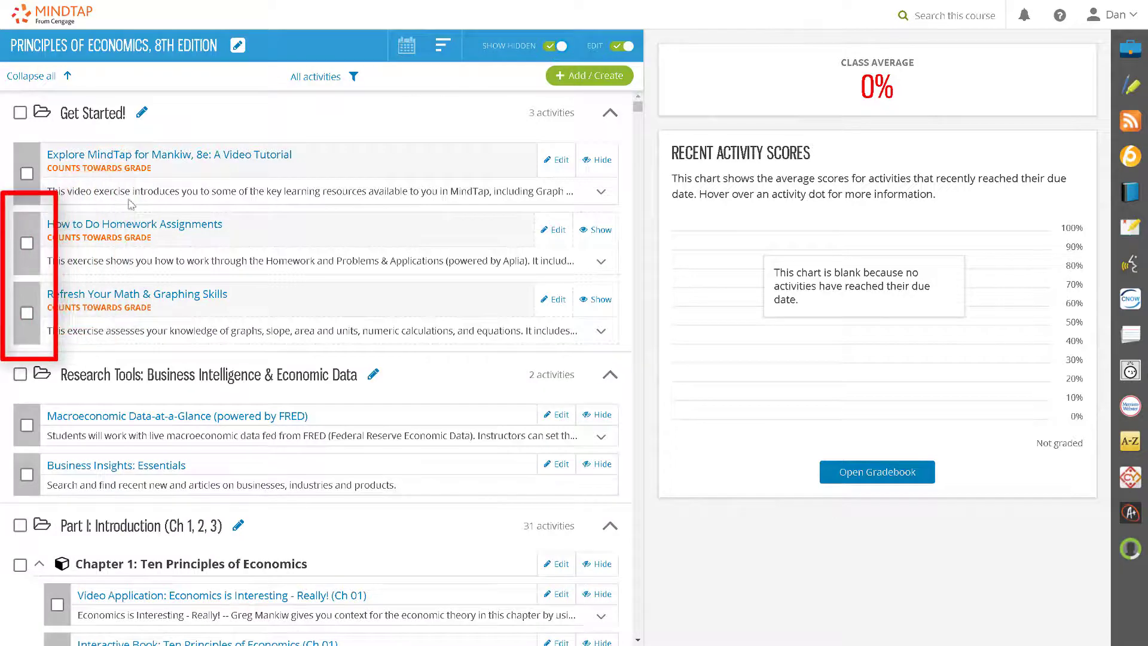
left_click(27, 243)
left_click(27, 313)
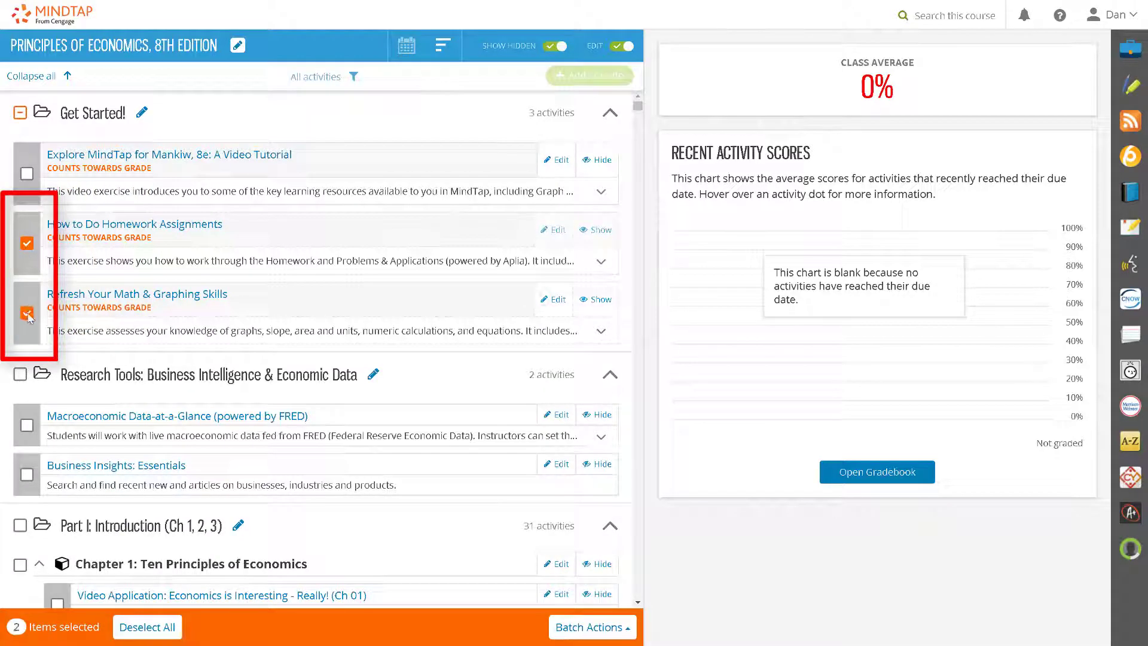
left_click(558, 634)
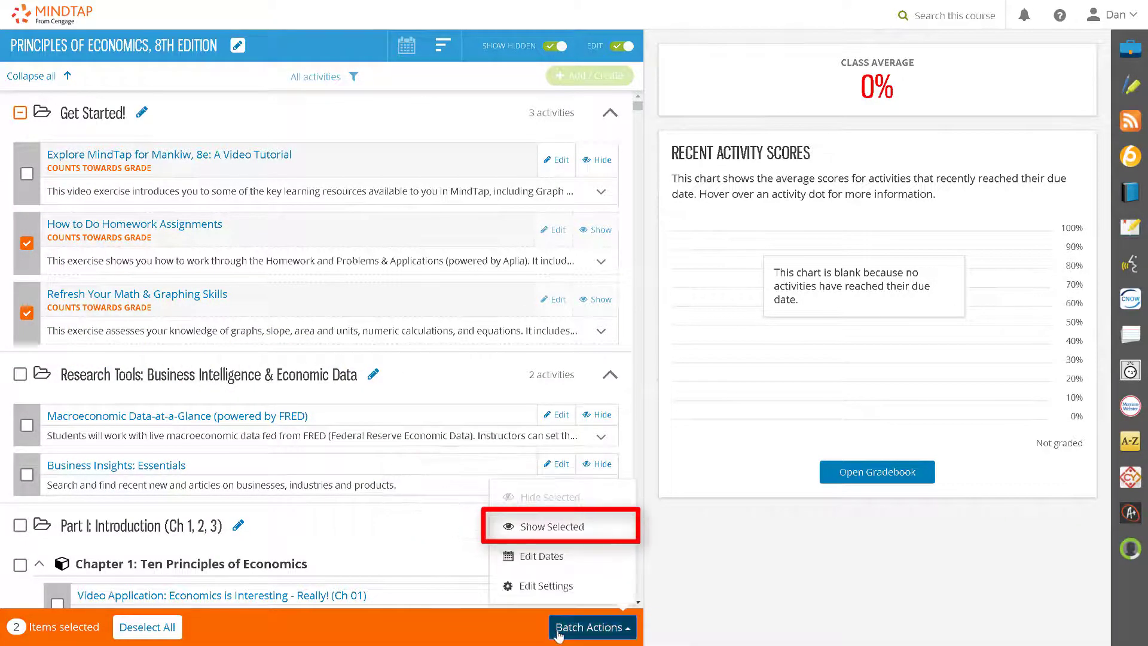
left_click(576, 538)
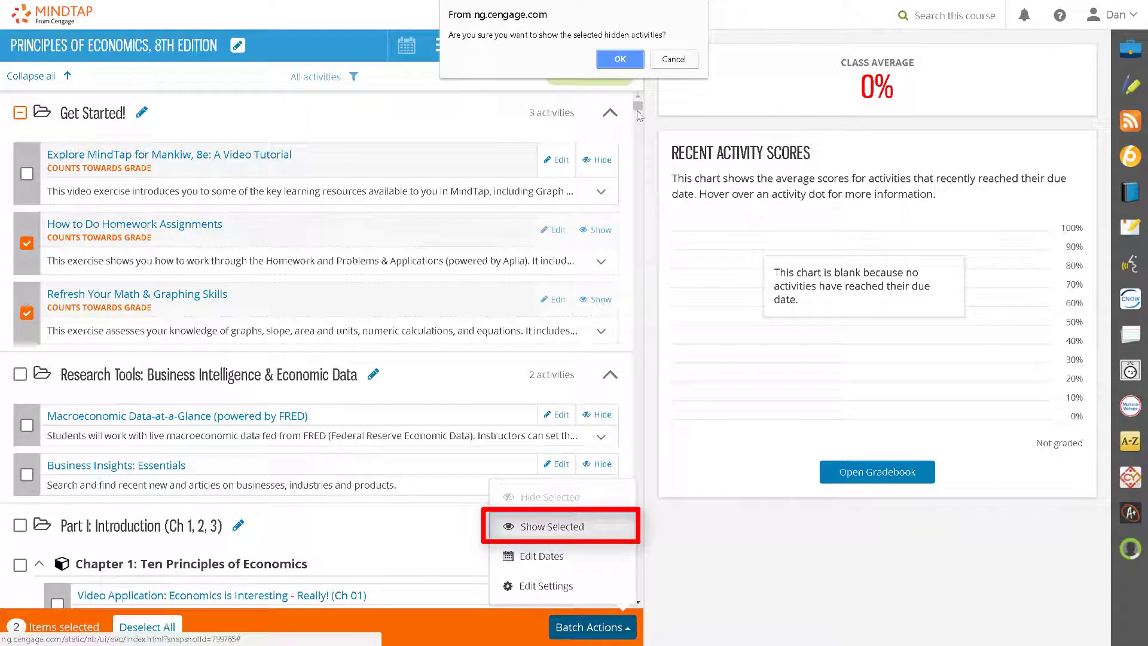
left_click(620, 59)
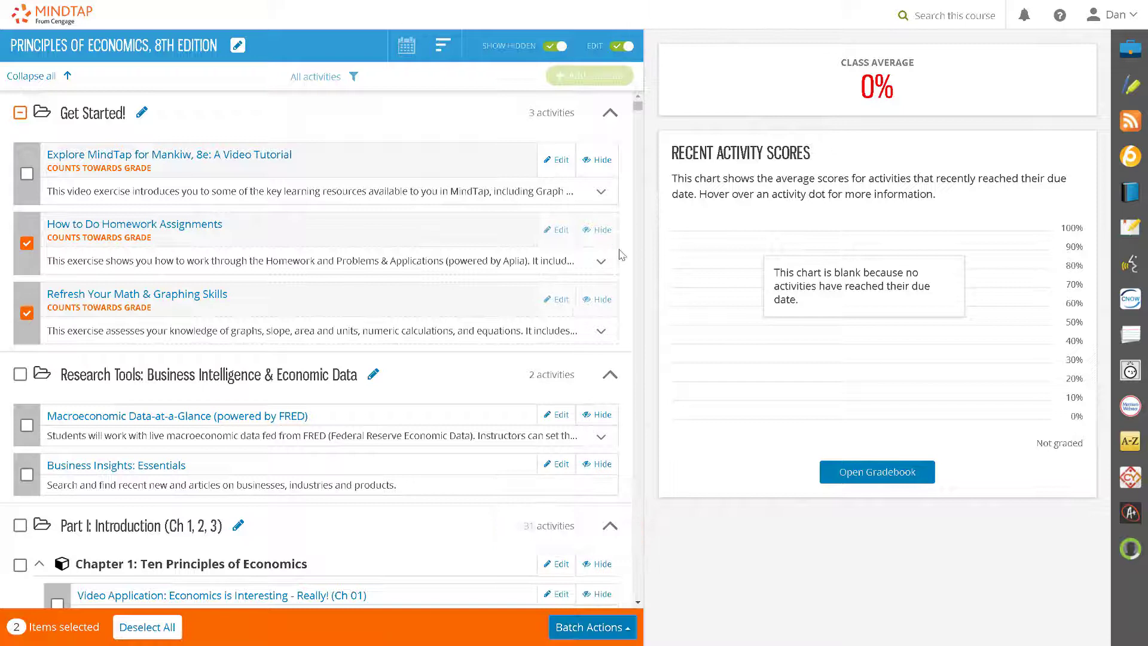
left_click(591, 629)
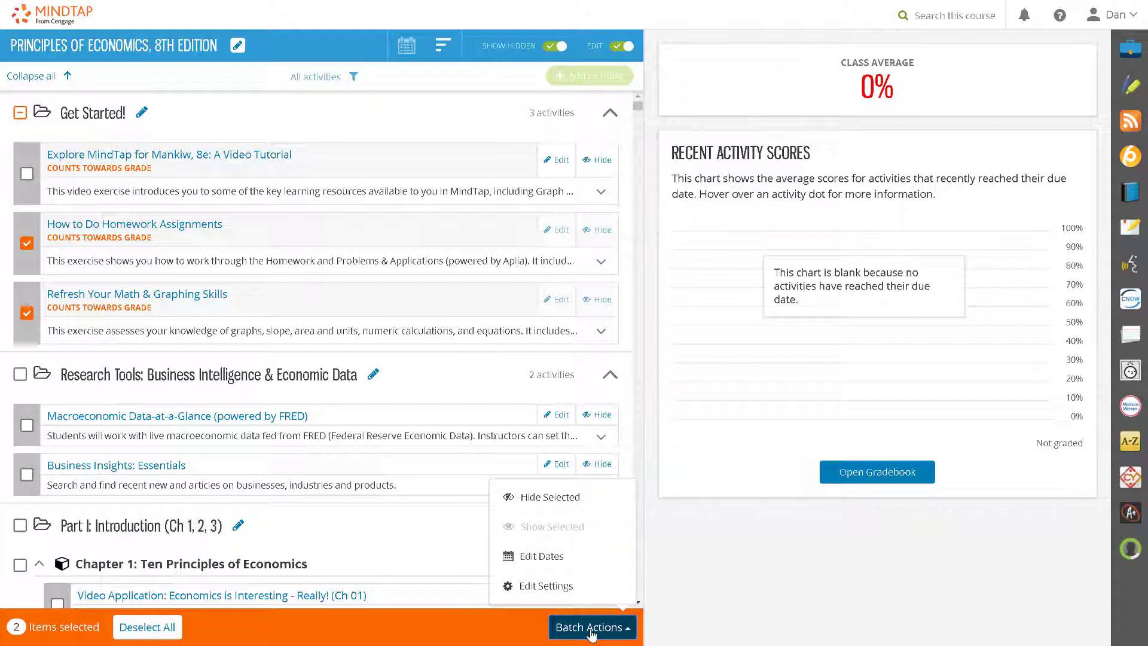
Make all three Get Started activities available Mar 28, 2018 and due Mar 30, 11:00 PM EDT
left_click(591, 629)
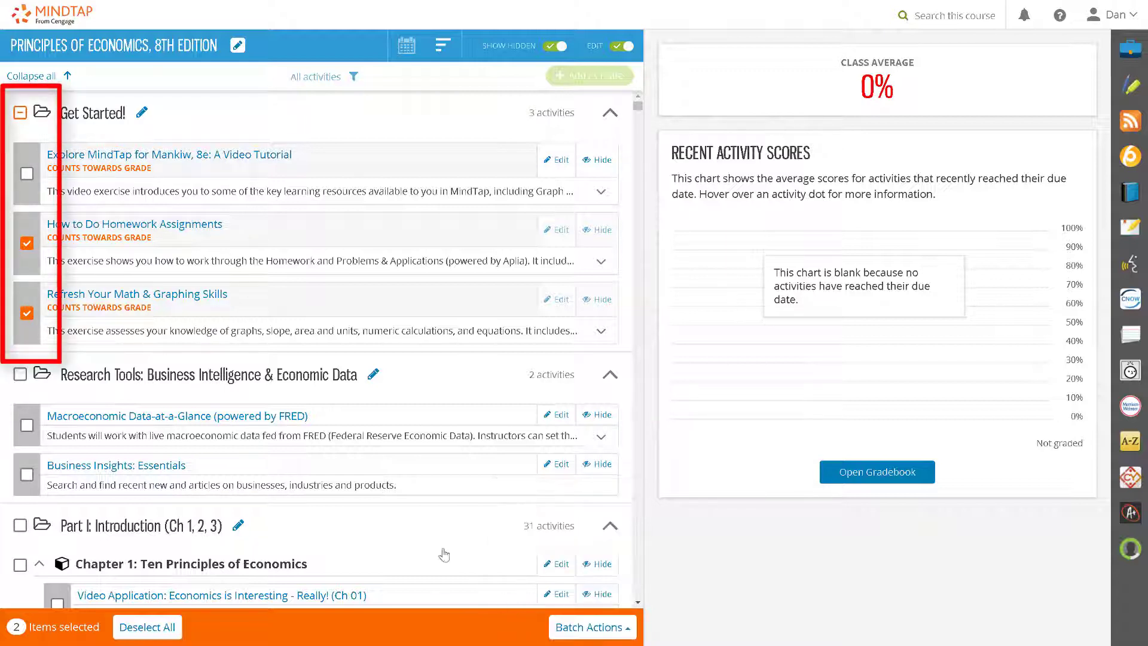
left_click(21, 114)
left_click(589, 627)
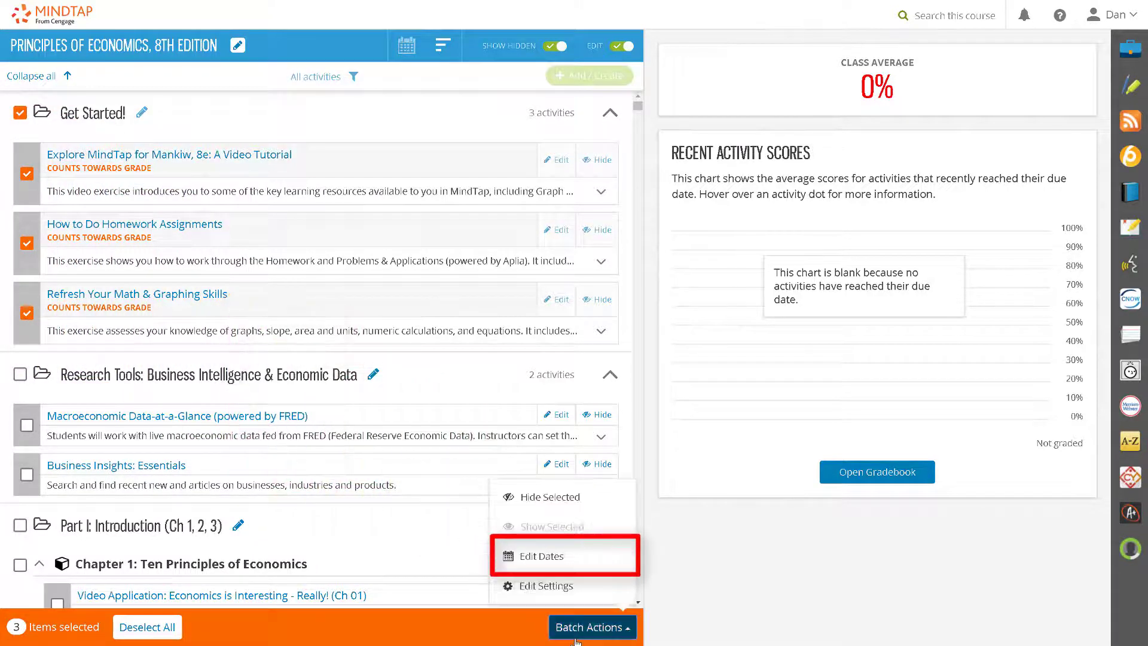
left_click(565, 565)
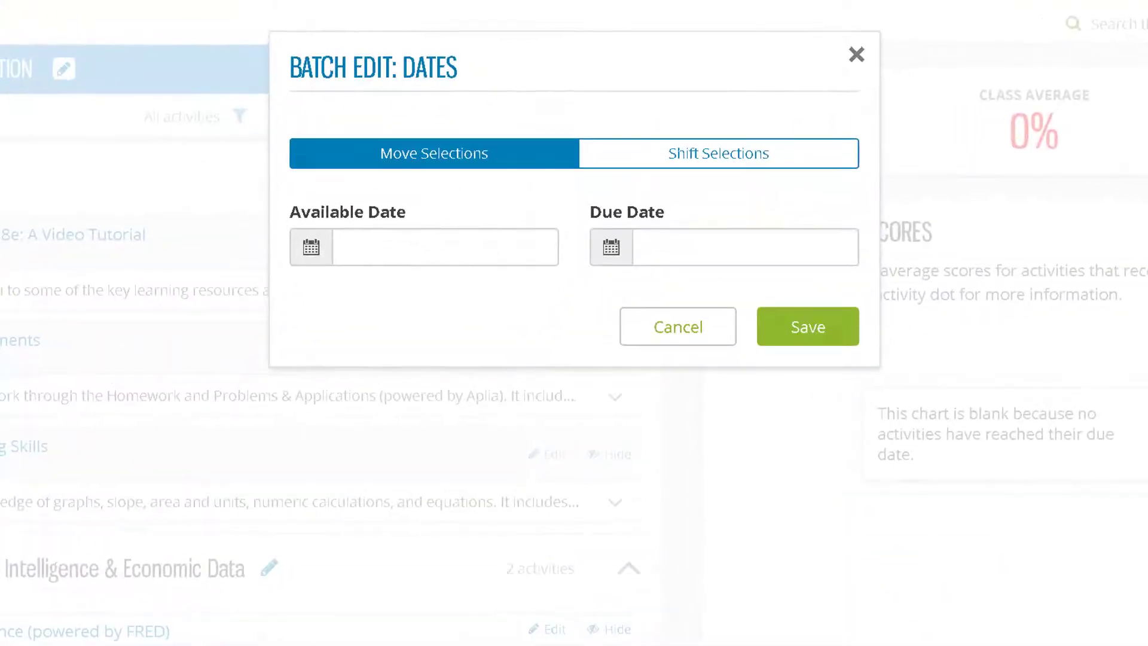
left_click(388, 258)
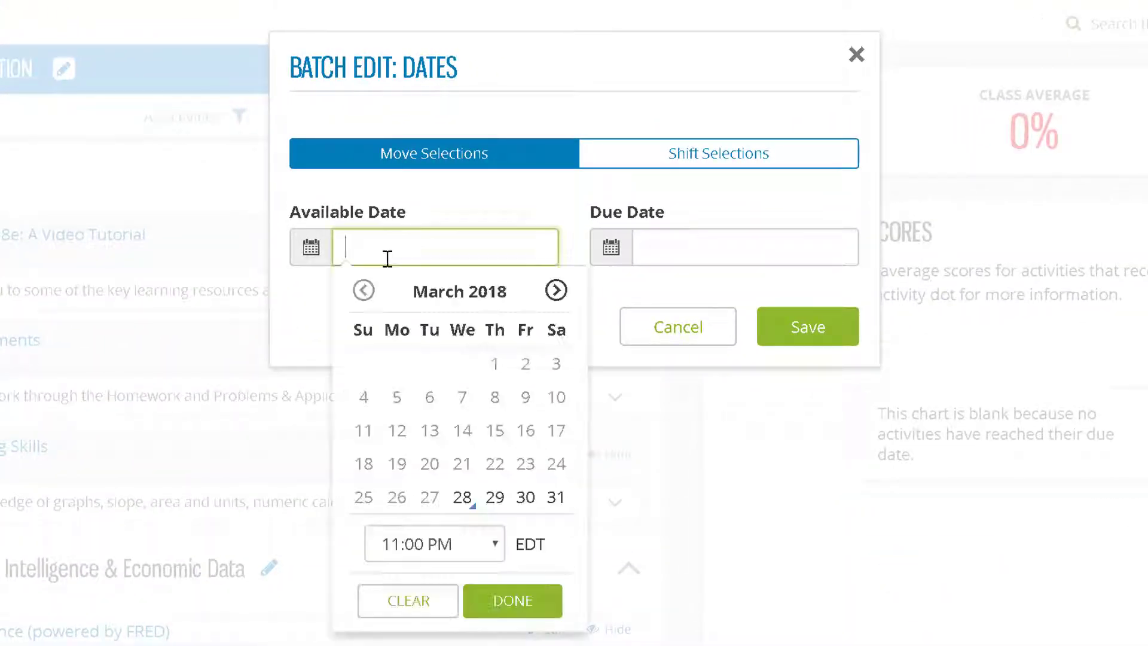
left_click(462, 497)
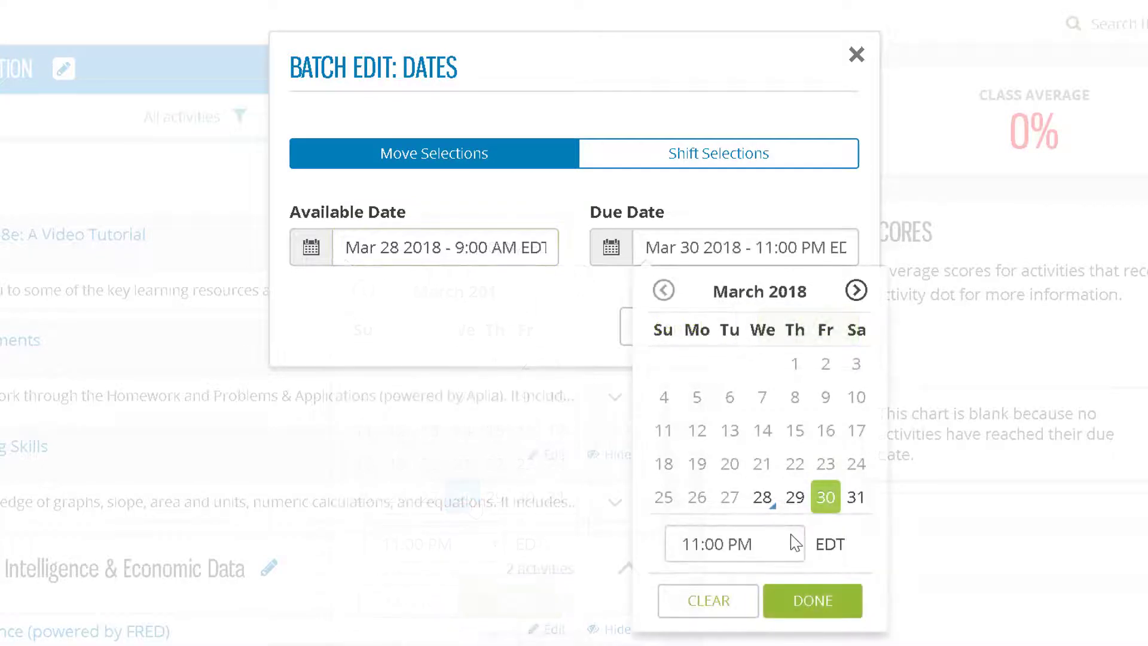
left_click(792, 601)
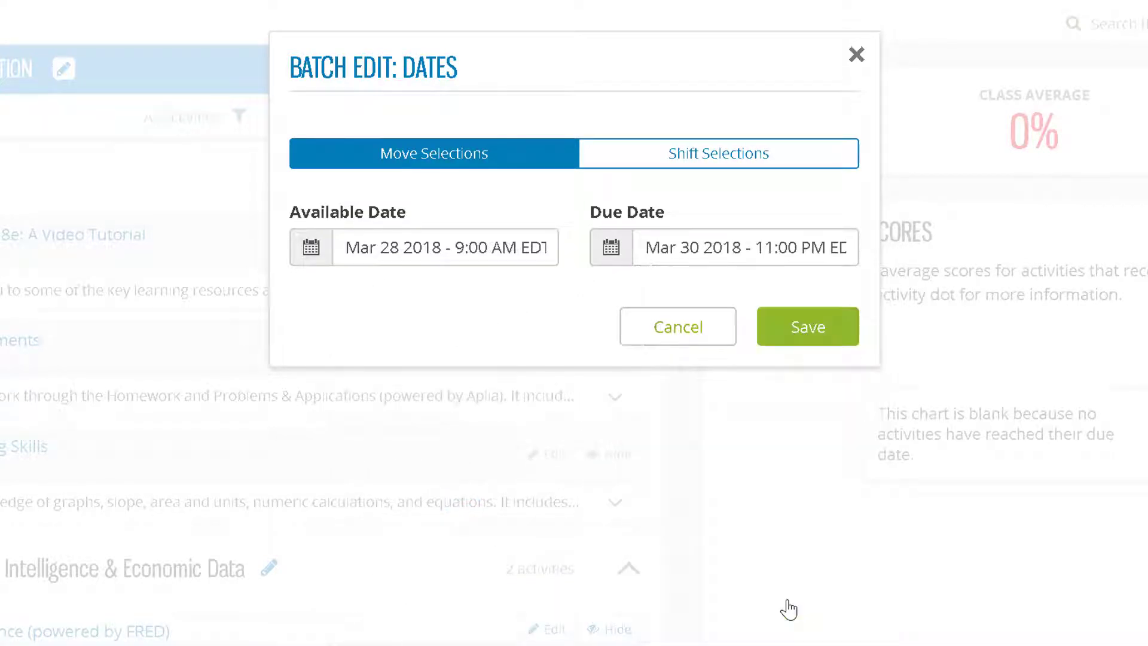
left_click(794, 344)
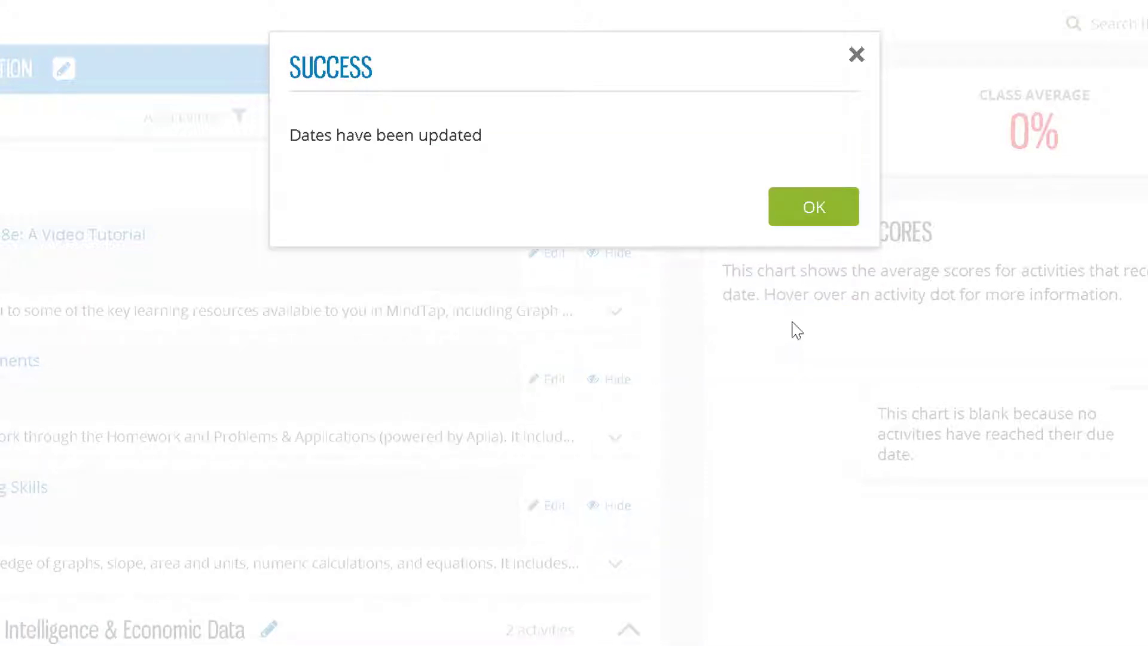
left_click(801, 211)
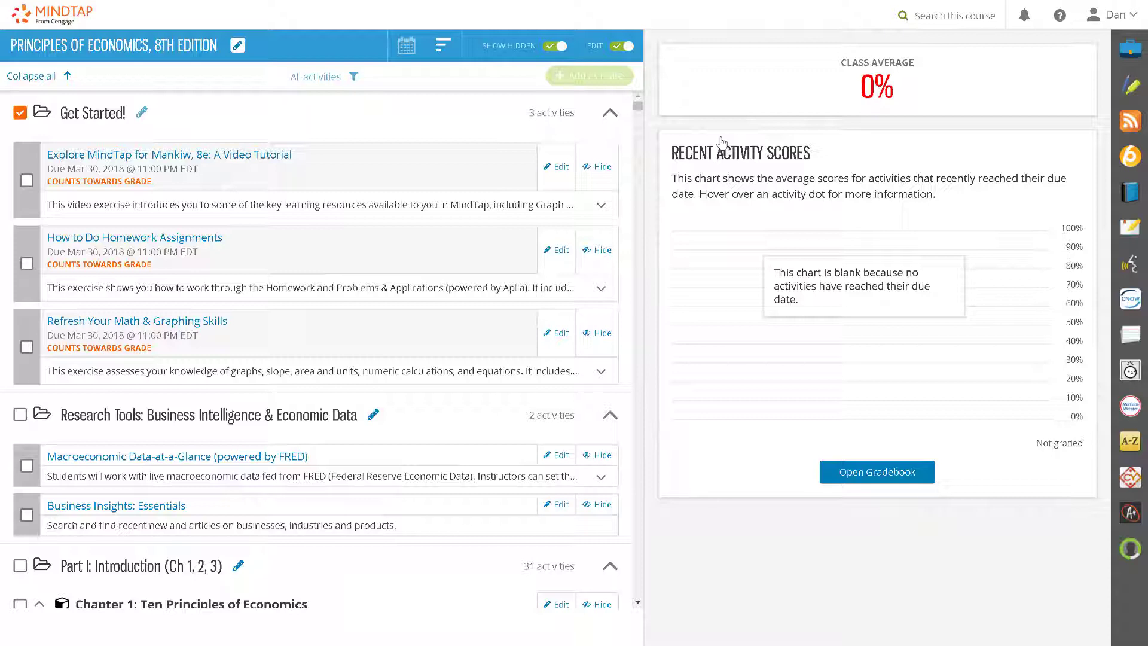
Reselect the Get Started activities and shift their dates 6 days forward
left_click(21, 114)
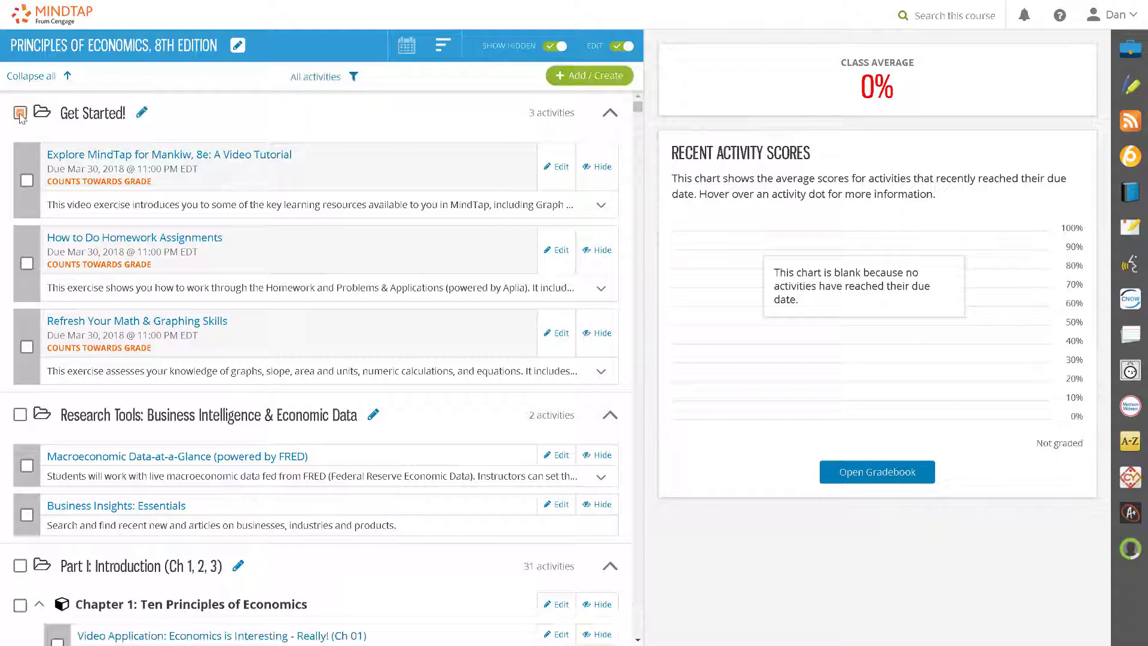
left_click(20, 114)
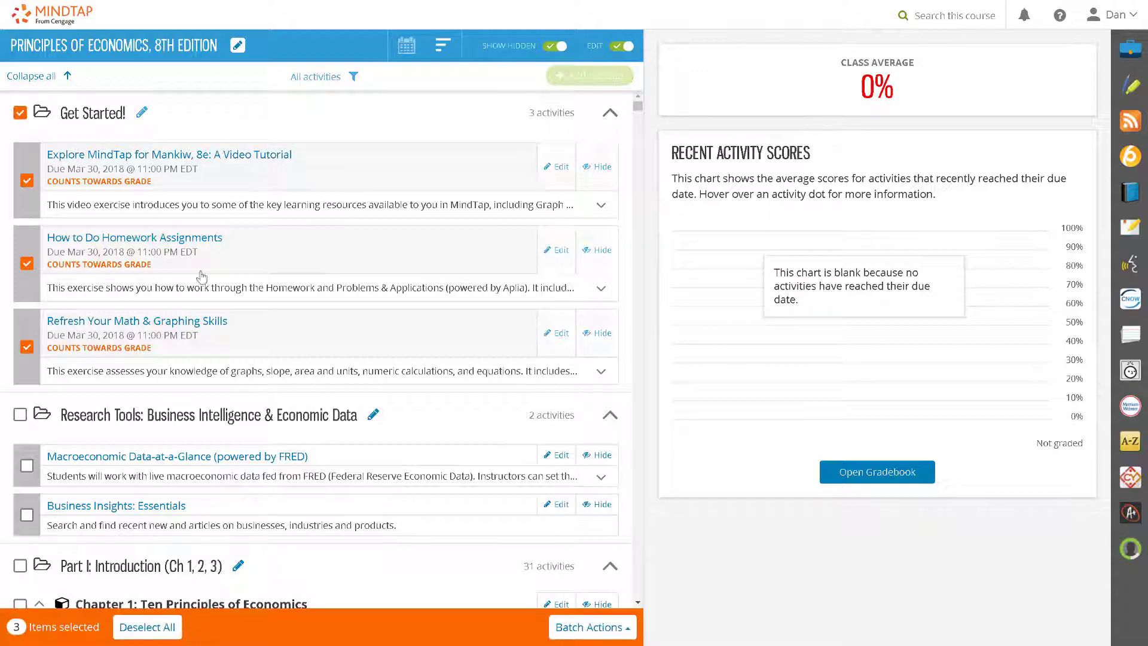
left_click(555, 629)
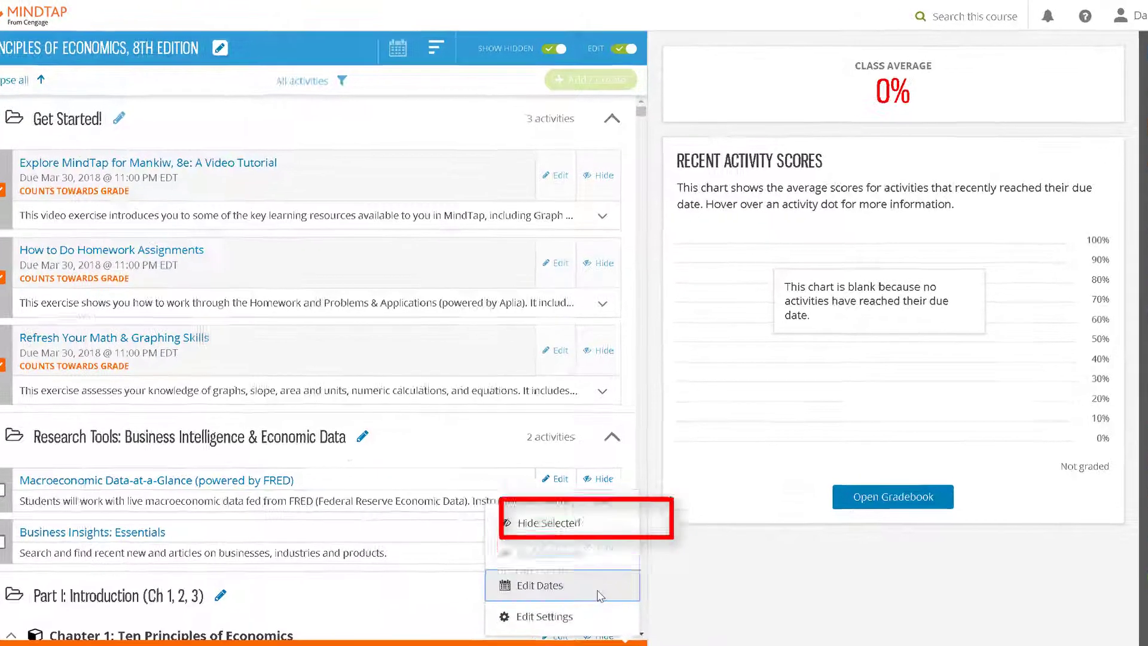
left_click(597, 566)
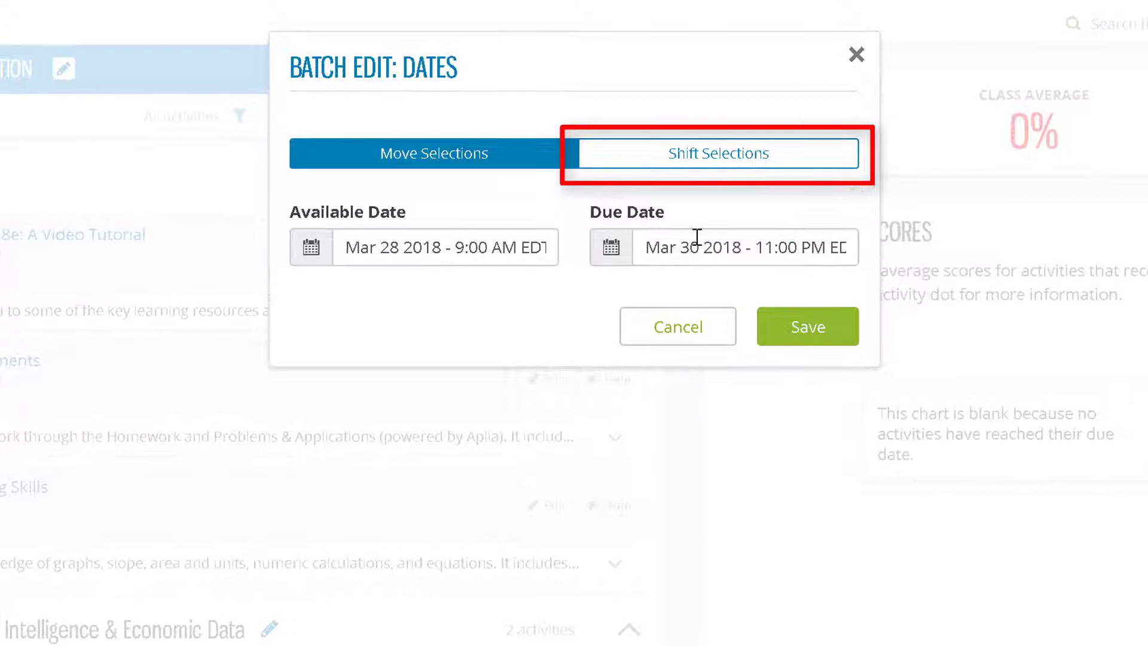
left_click(738, 157)
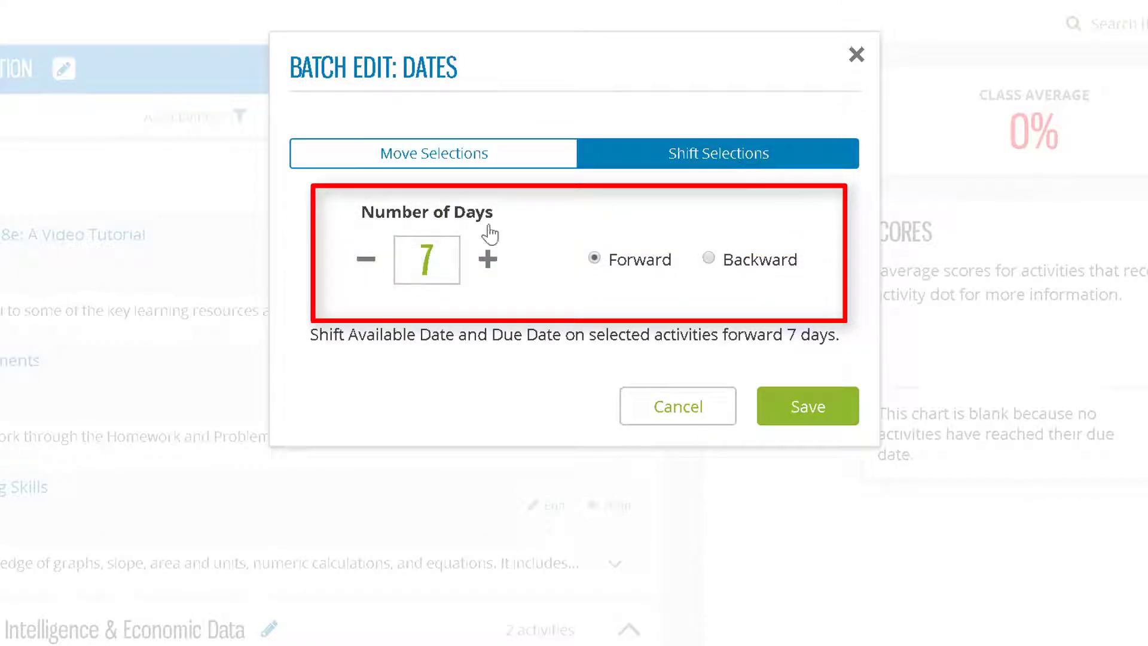
left_click(366, 261)
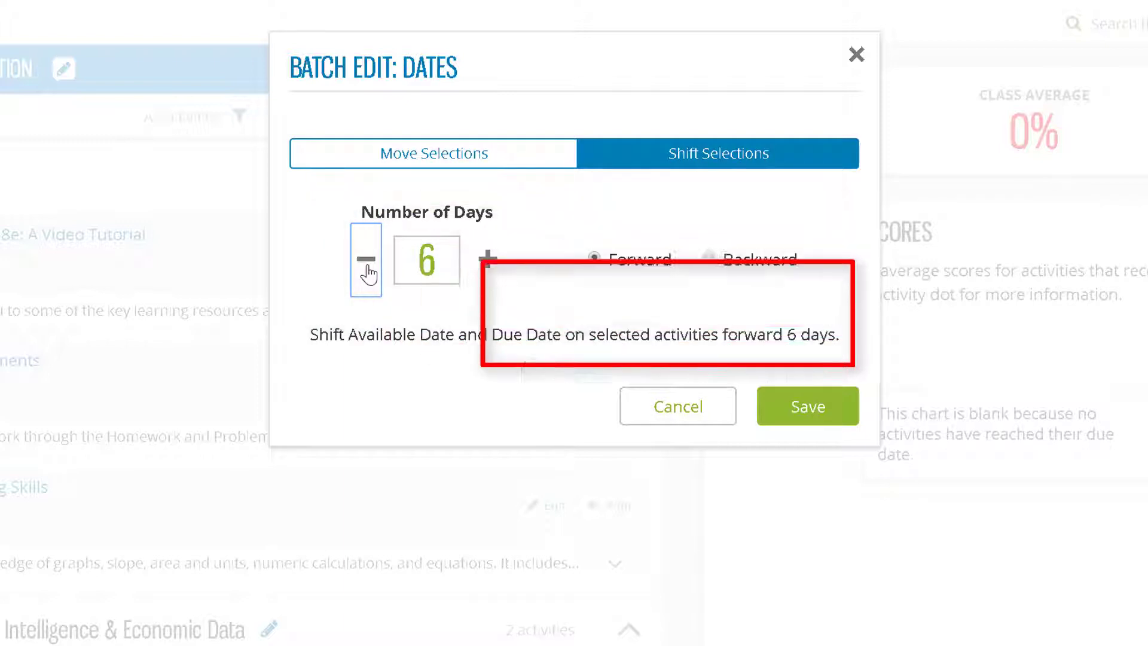
left_click(784, 419)
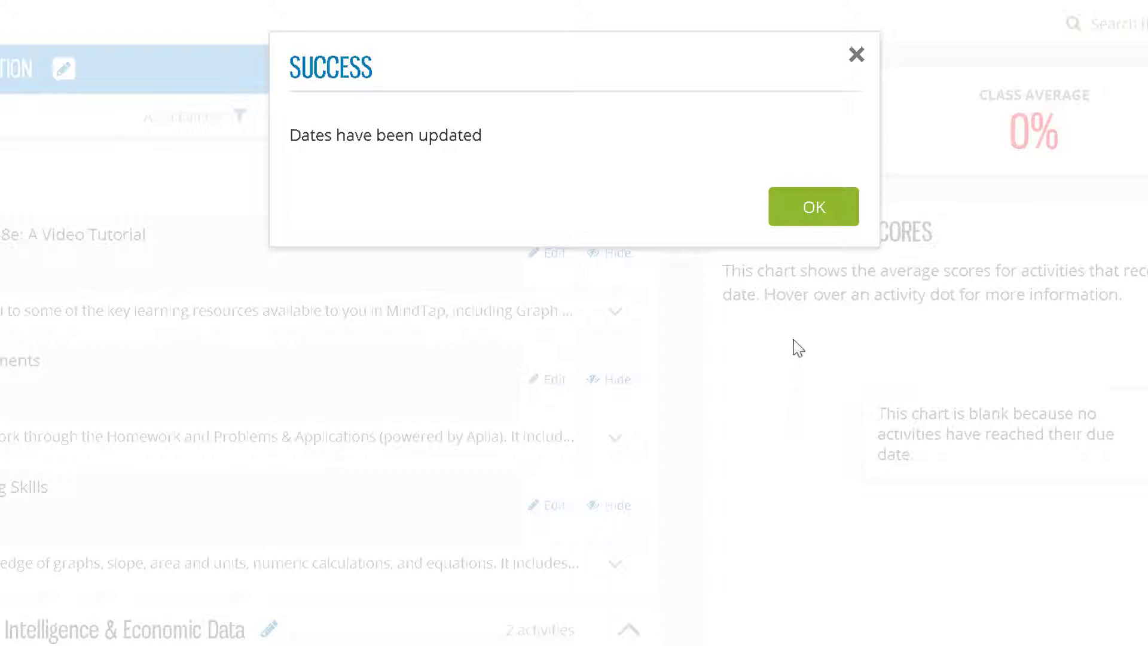
Dismiss the date confirmation and filter the list to Counts towards grade
left_click(806, 212)
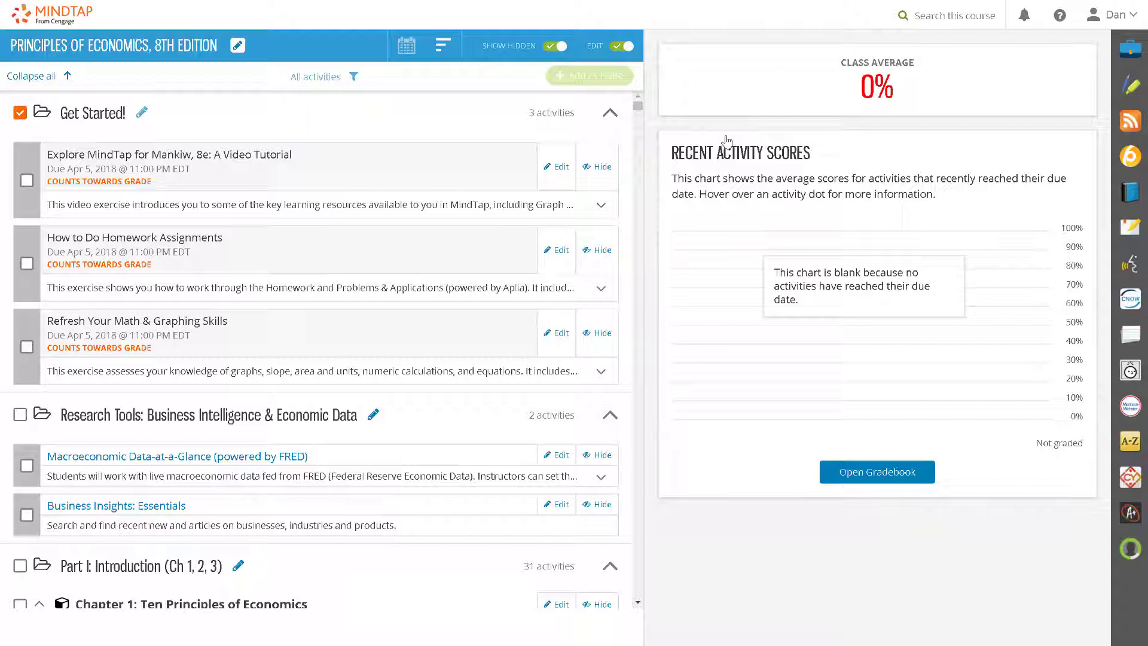
left_click(294, 77)
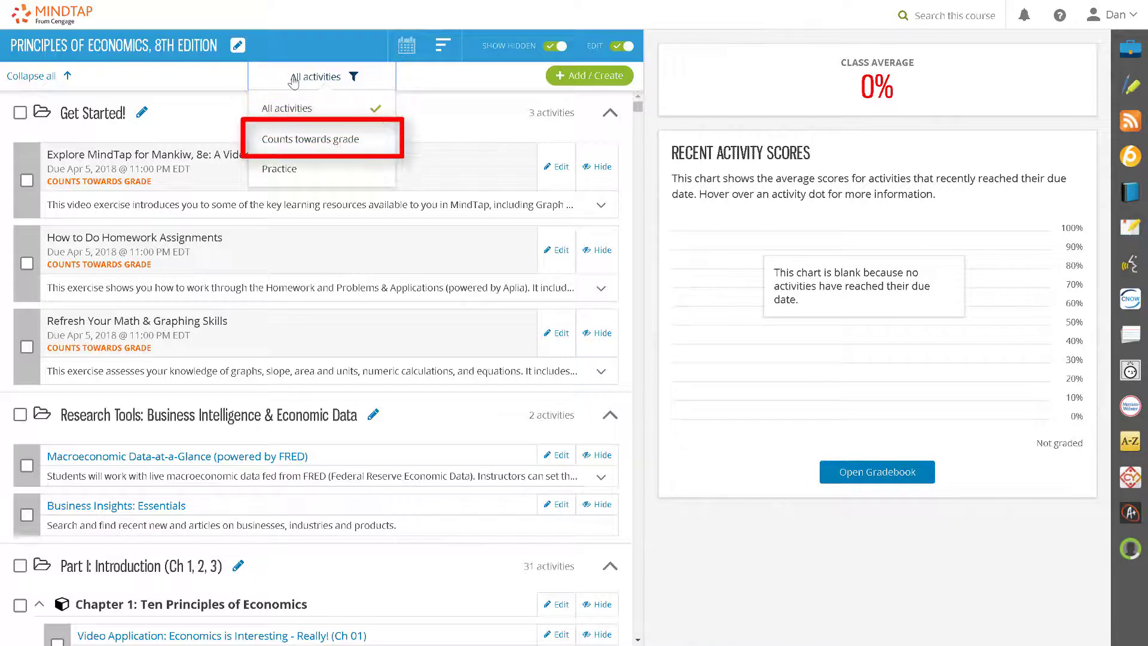
left_click(293, 143)
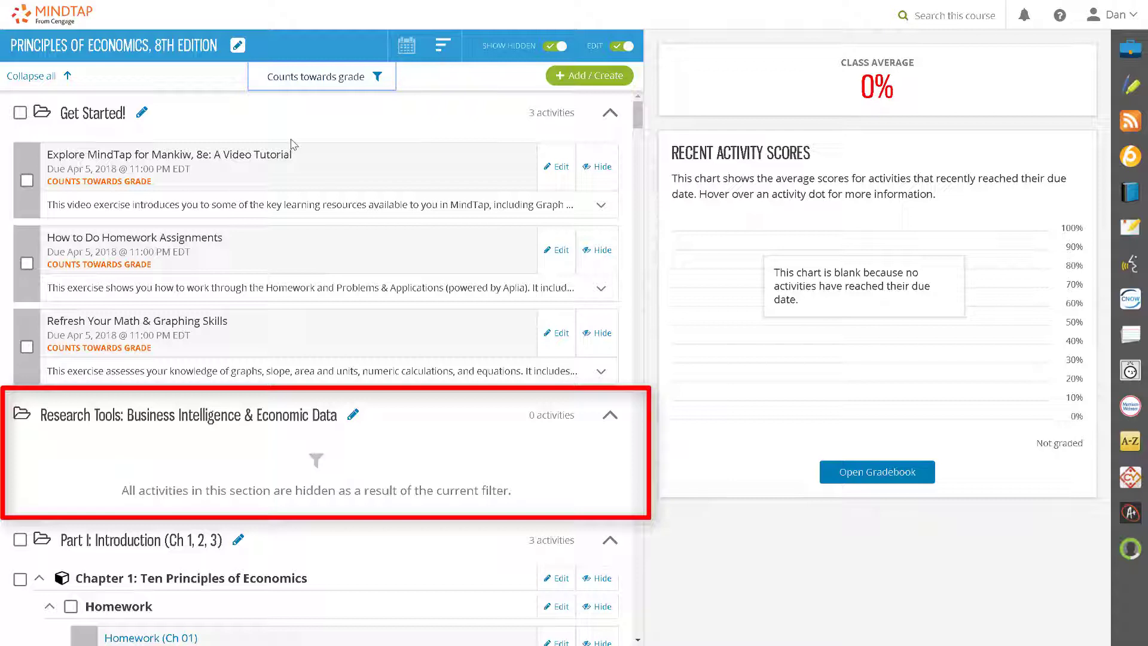
Set the Get Started!, Homework (Ch 01) and Homework (Ch 02) activities to Practice
left_click(20, 112)
scroll(27, 120, "down", 3)
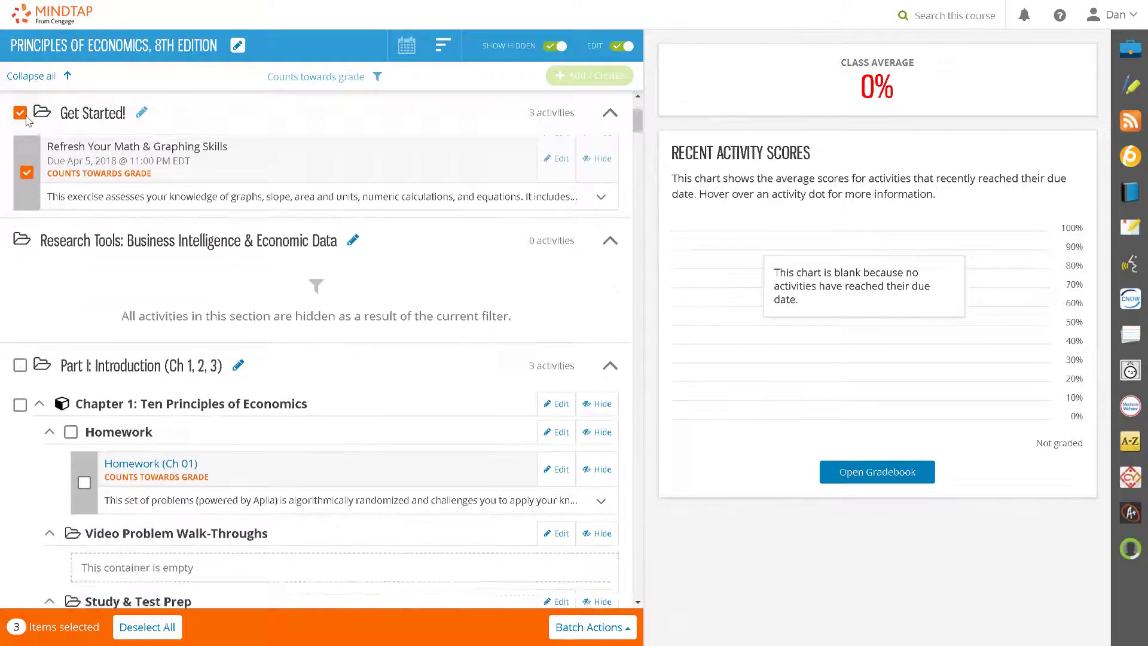
left_click(84, 481)
scroll(84, 482, "down", 4)
left_click(84, 526)
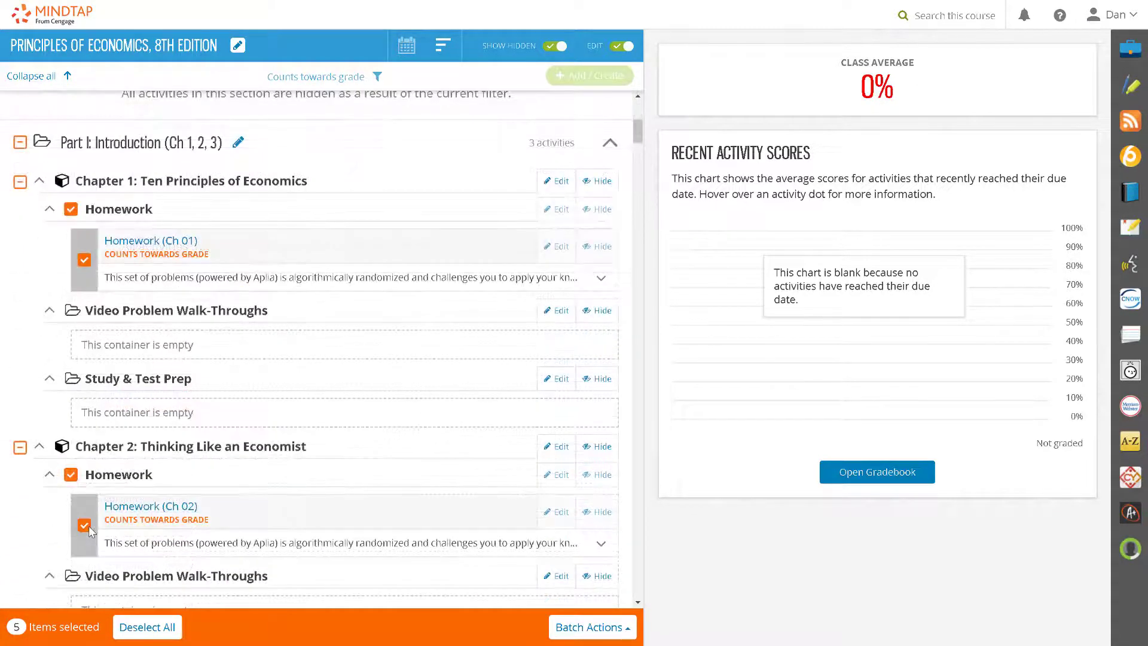
left_click(562, 628)
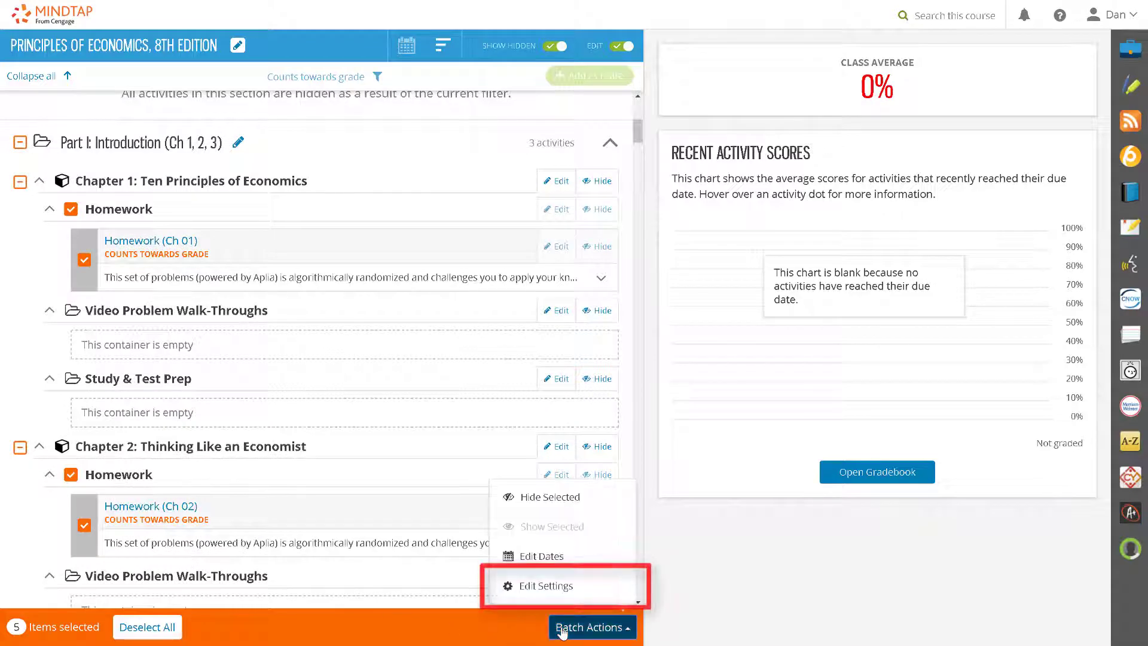
left_click(604, 594)
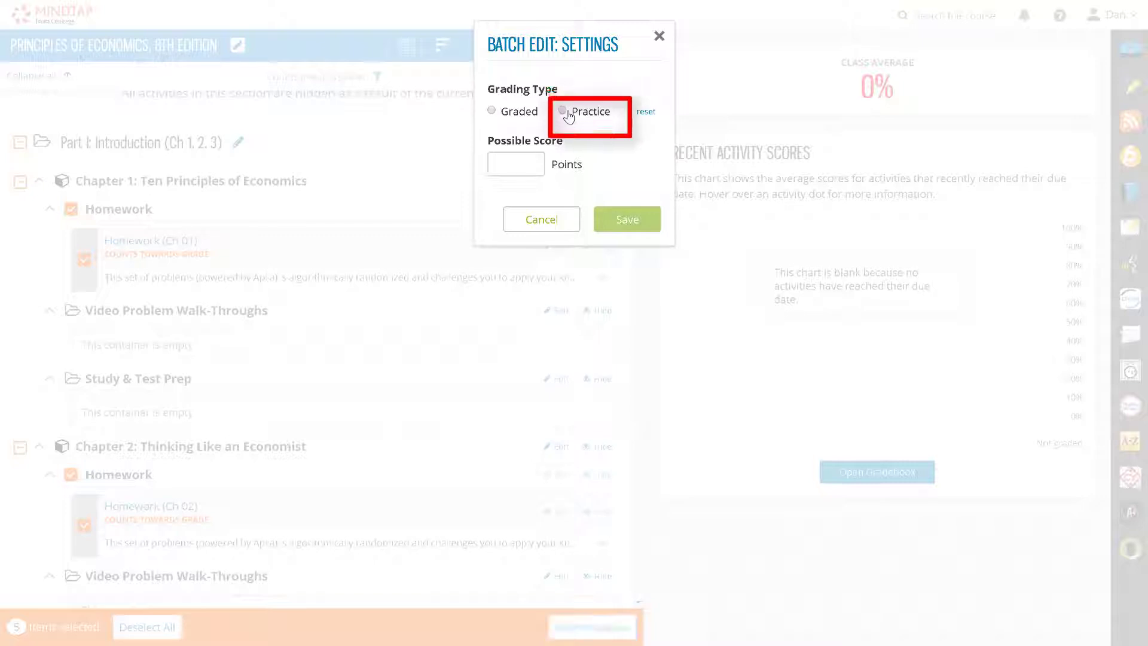
left_click(566, 115)
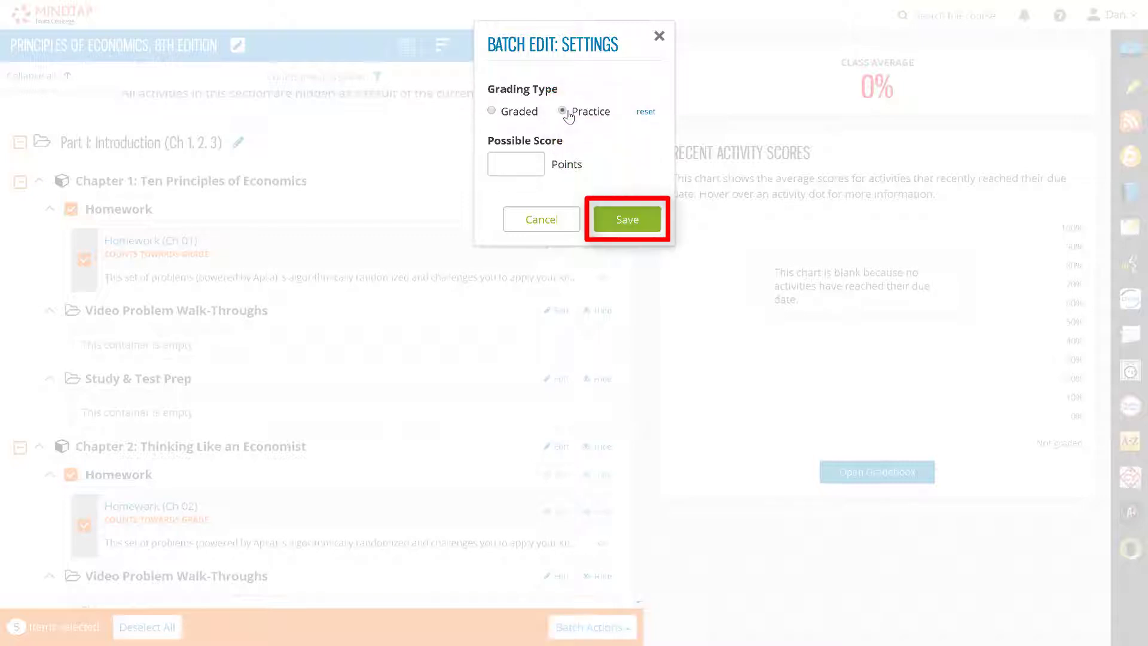
left_click(614, 222)
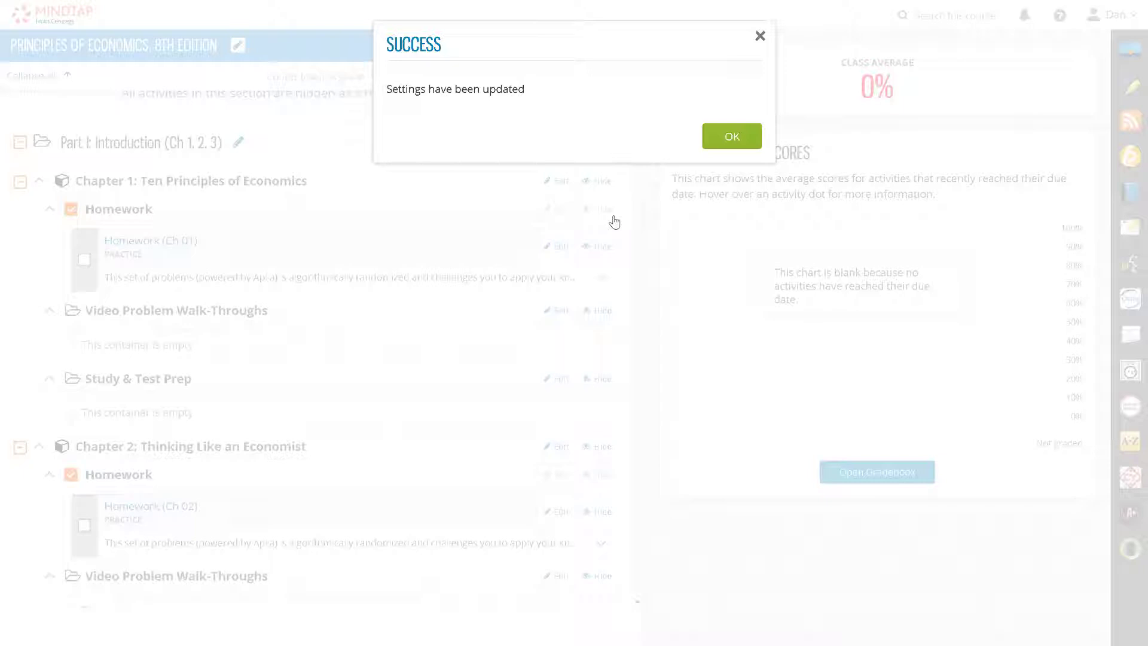
left_click(733, 136)
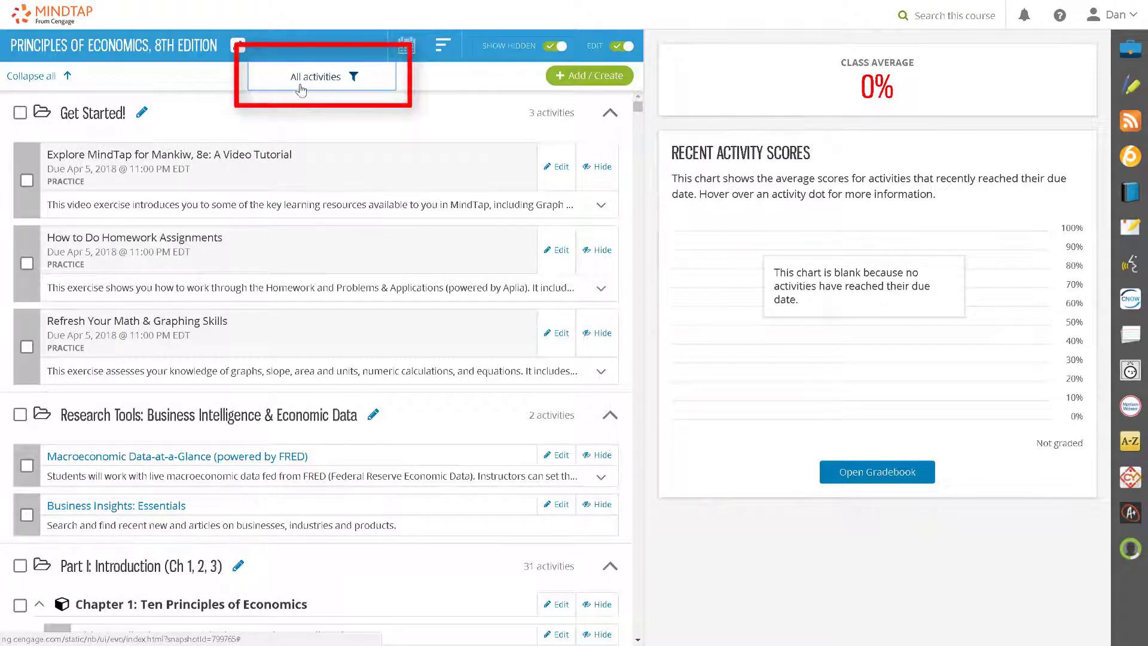
Filter to graded activities, add Homework (Ch 05), and set possible score to 10
left_click(302, 84)
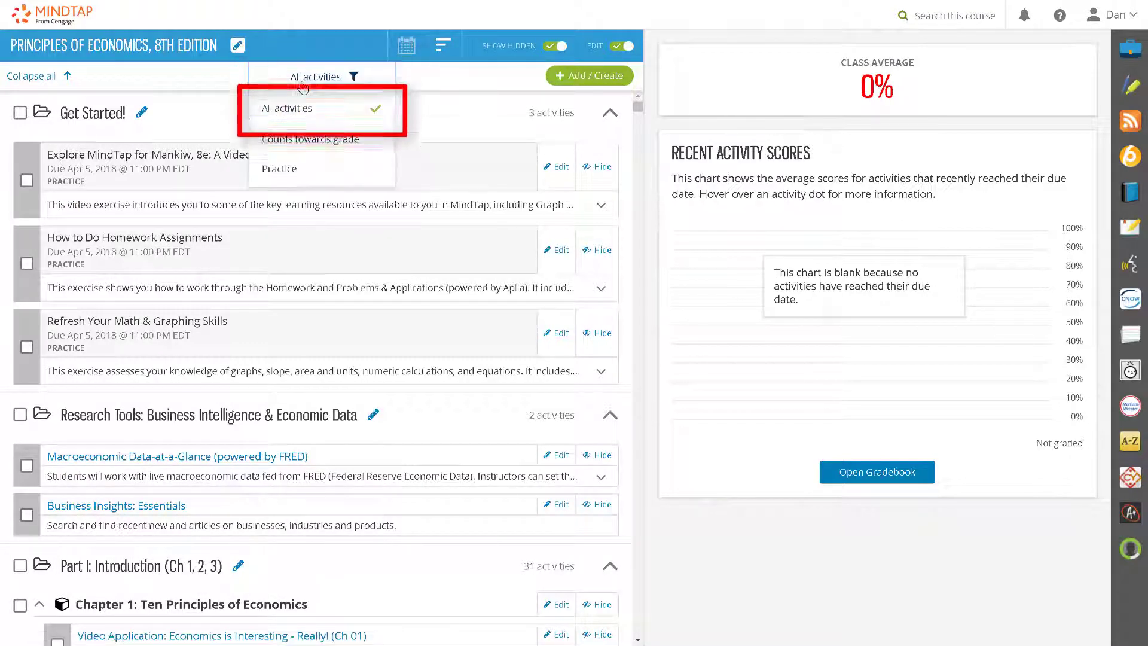
left_click(297, 141)
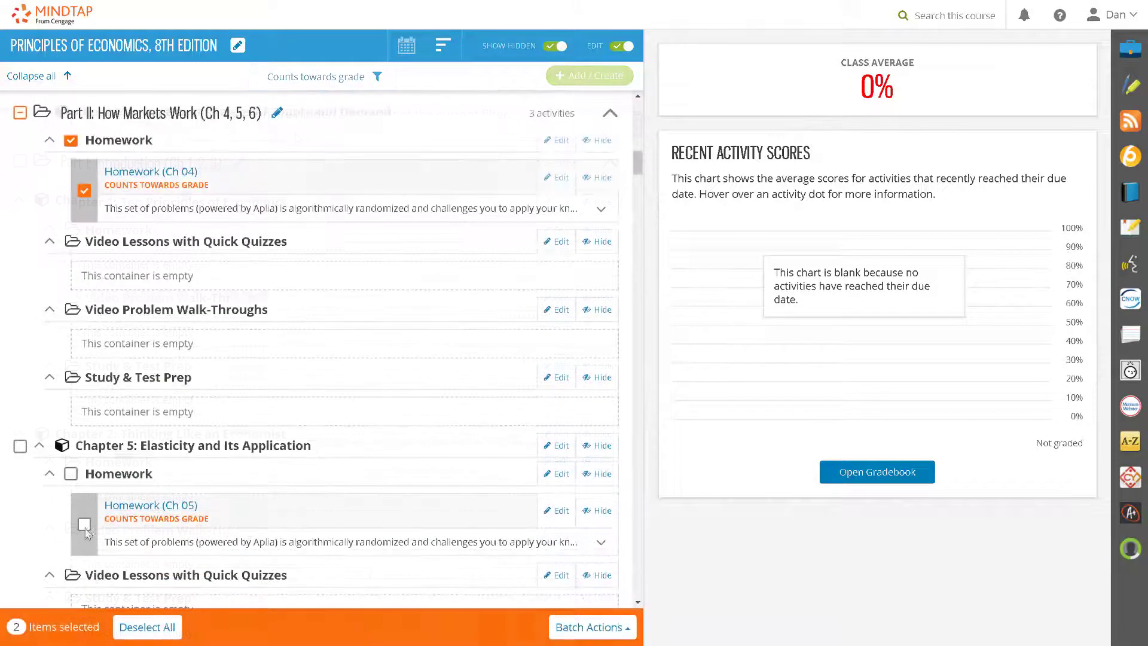
left_click(85, 527)
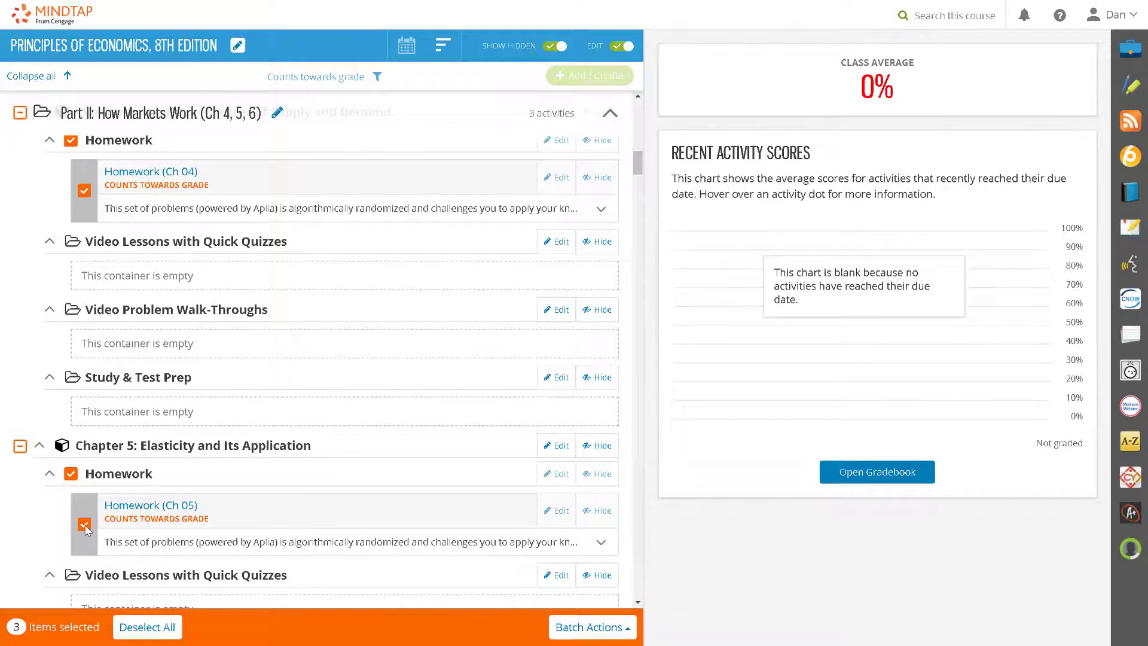
left_click(556, 636)
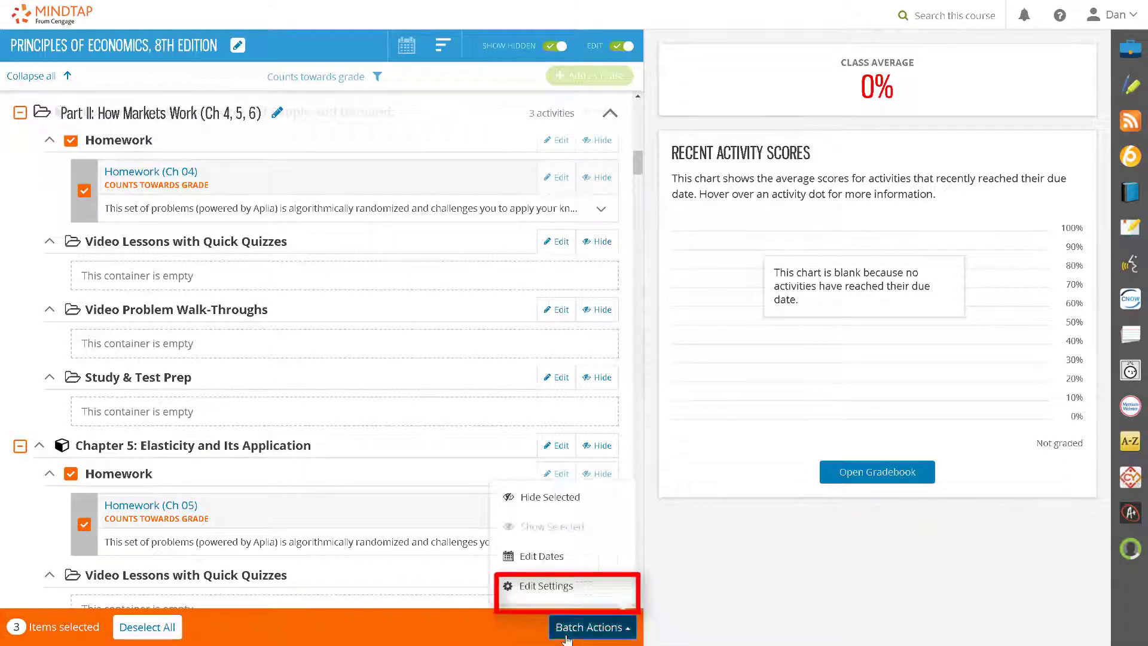
left_click(589, 596)
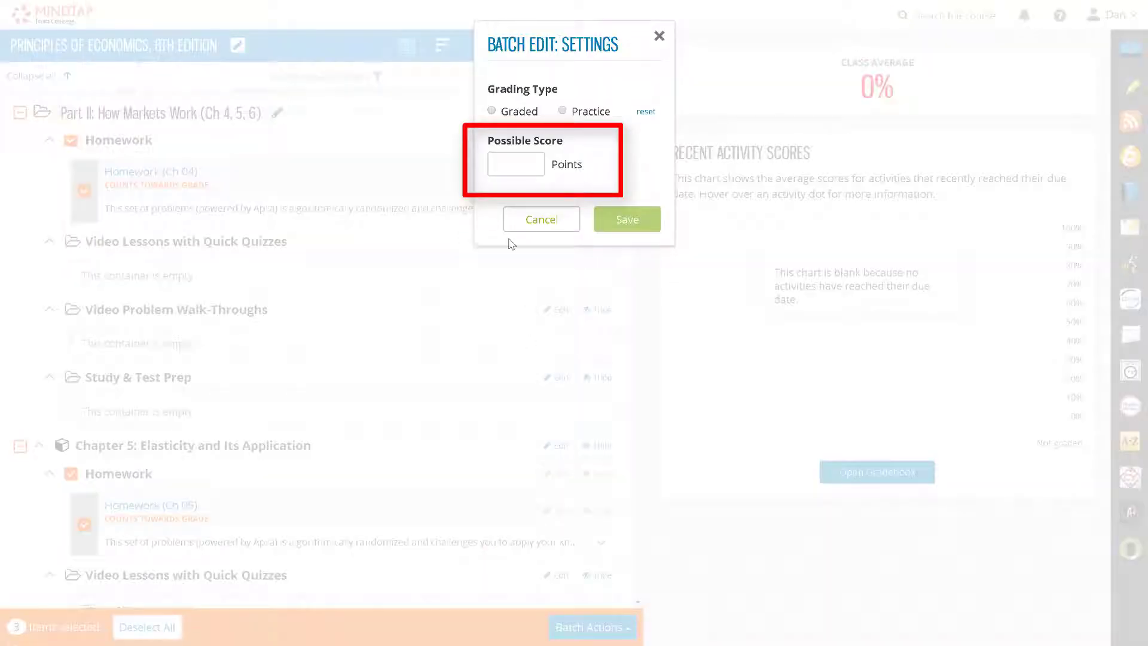
type("10")
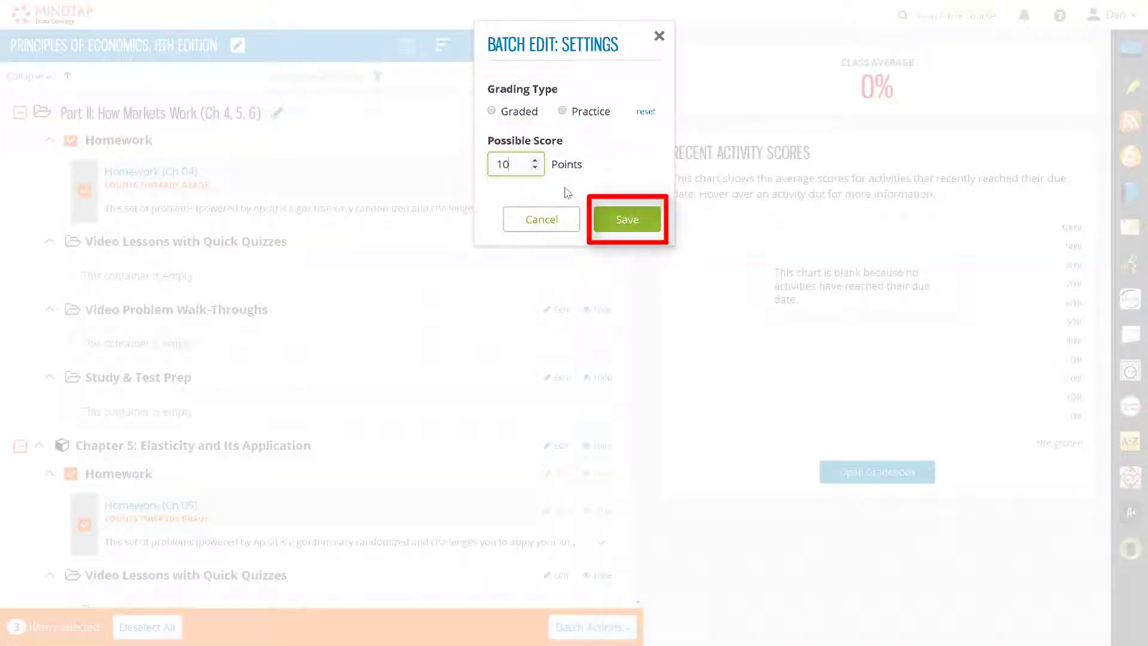
left_click(627, 219)
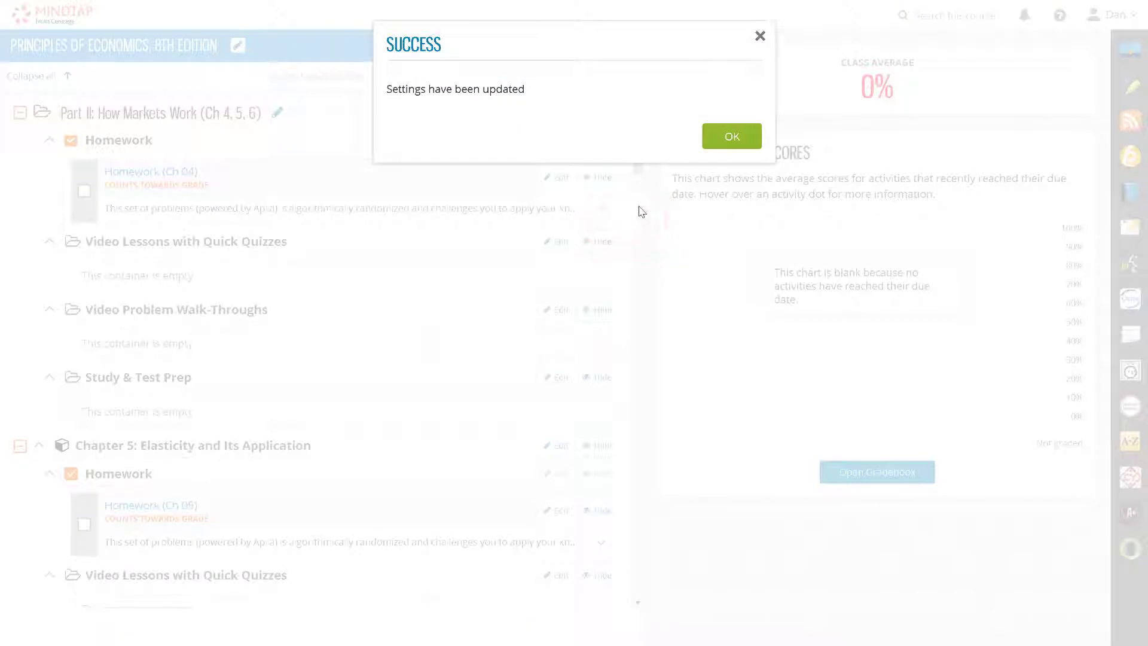
Switch the selected activities to Graded and acknowledge the four-activity settings conflict
left_click(726, 144)
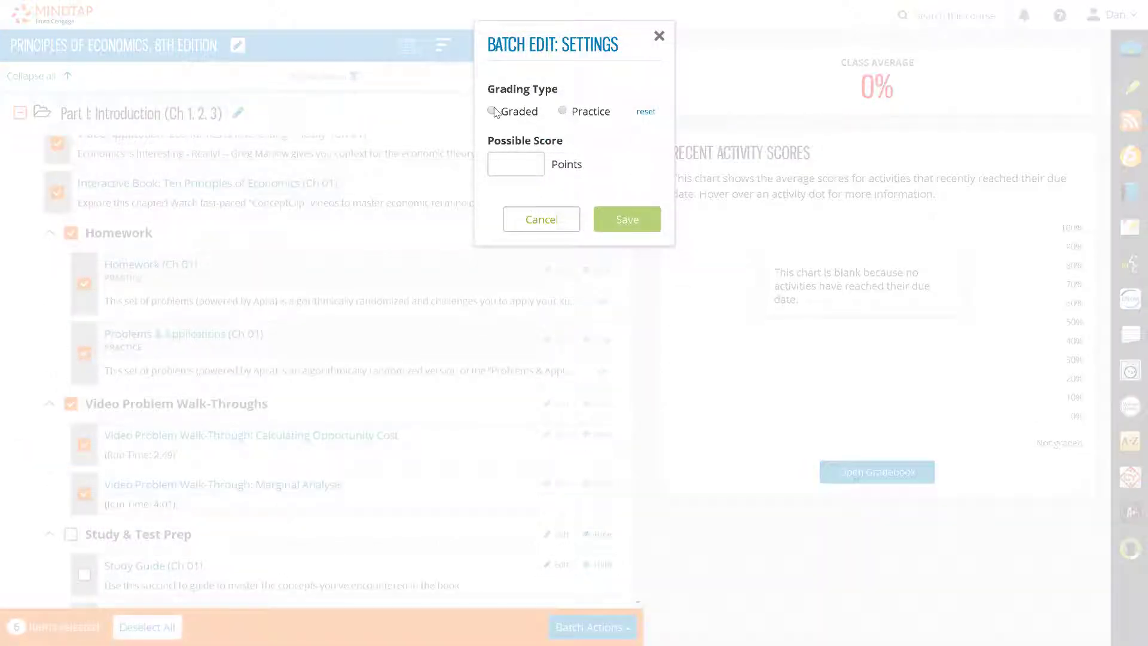
left_click(493, 111)
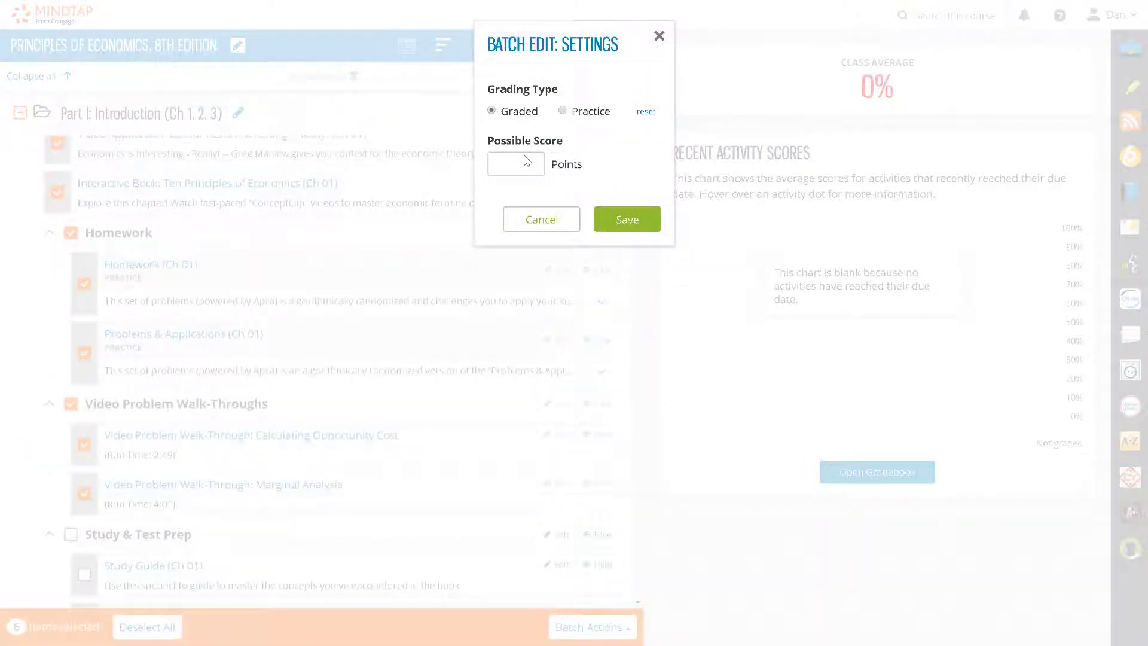
left_click(622, 229)
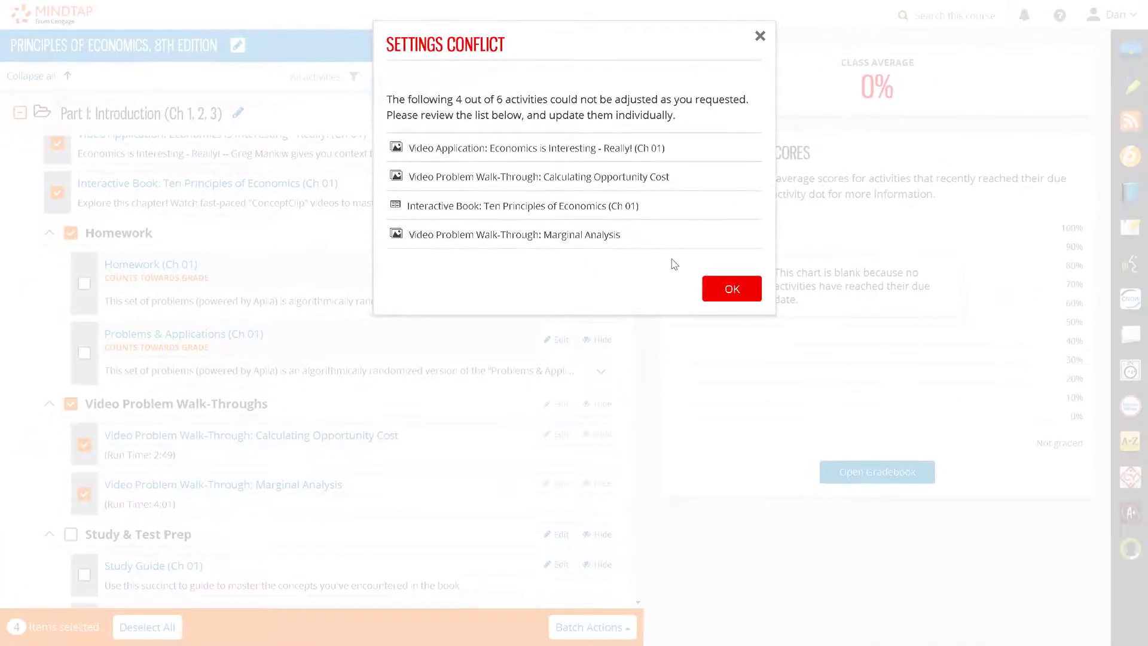
left_click(711, 290)
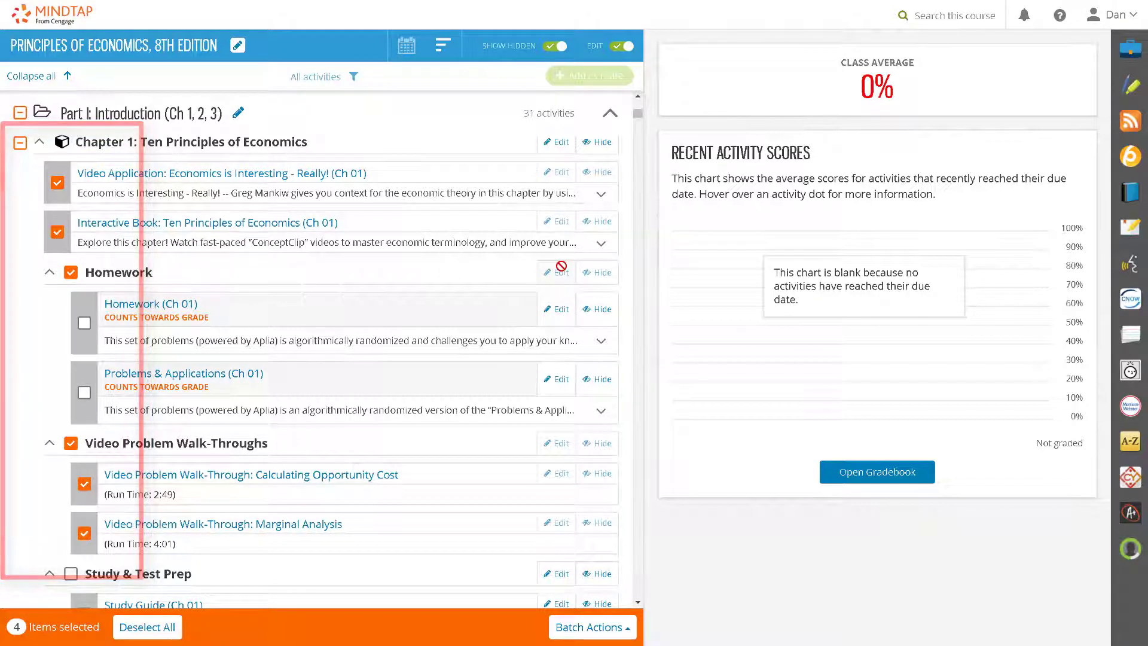
Switch to week view and expand Week 4 to see its three Apr 5 activities
left_click(411, 54)
left_click(186, 434)
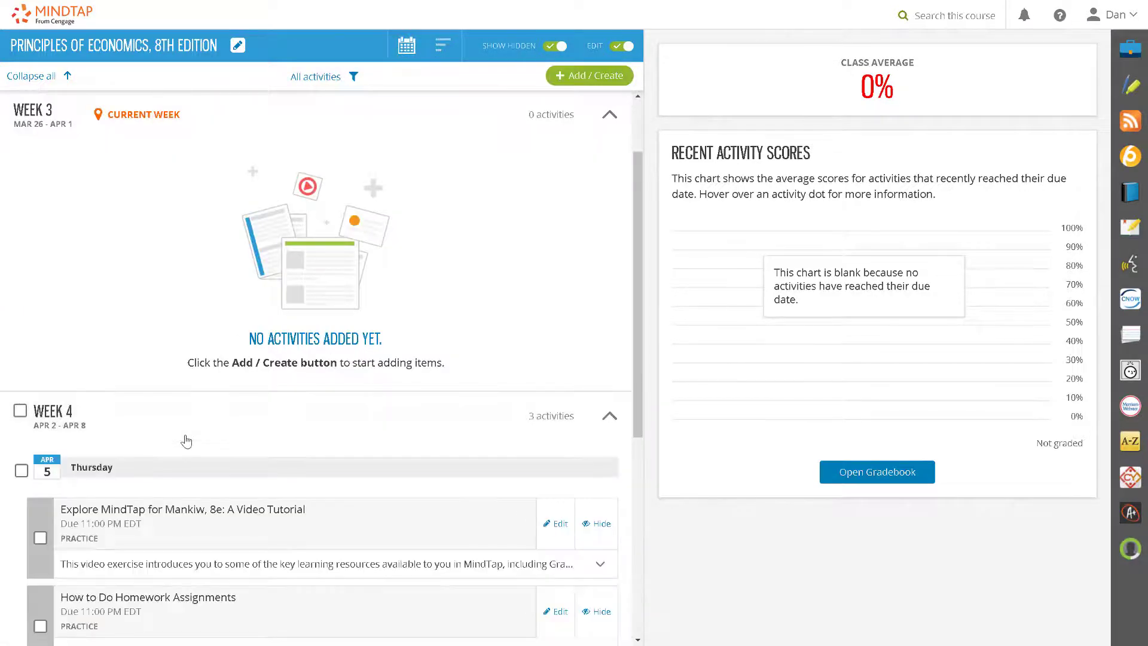
scroll(187, 434, "down", 4)
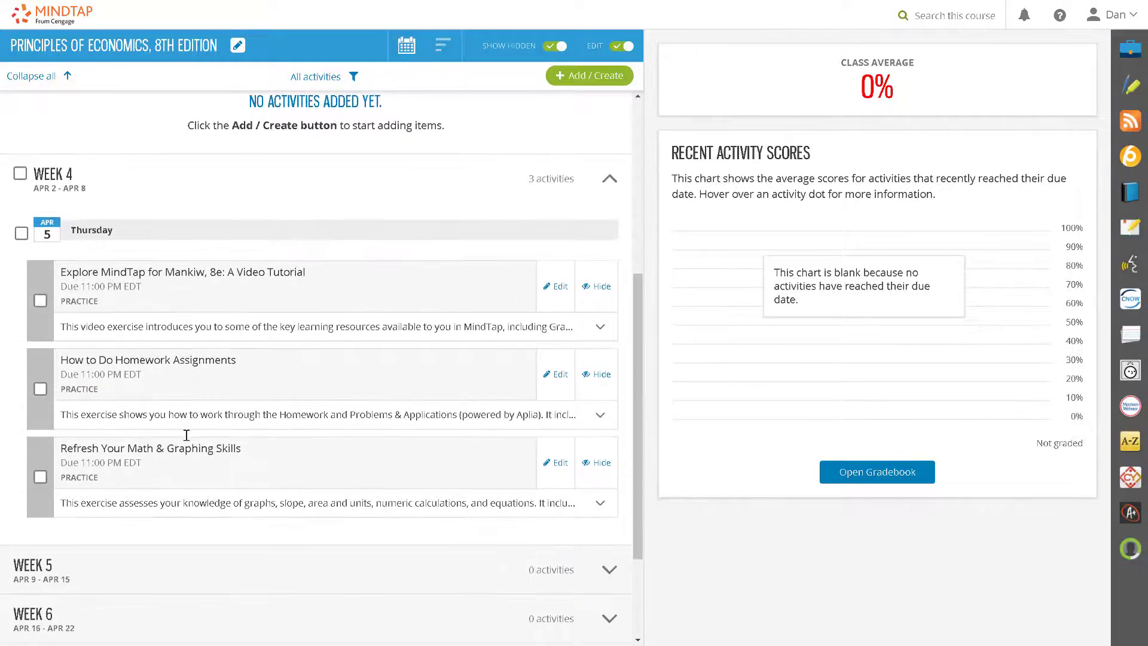